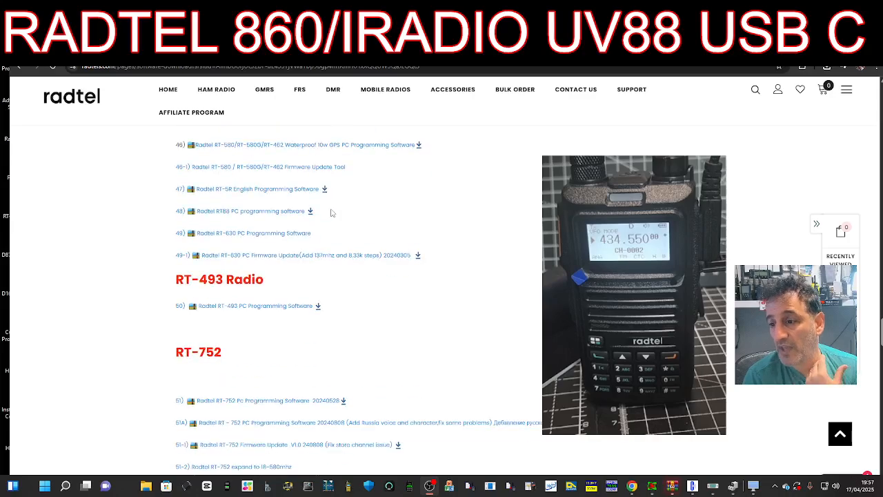
scroll(468, 280, "down", 2)
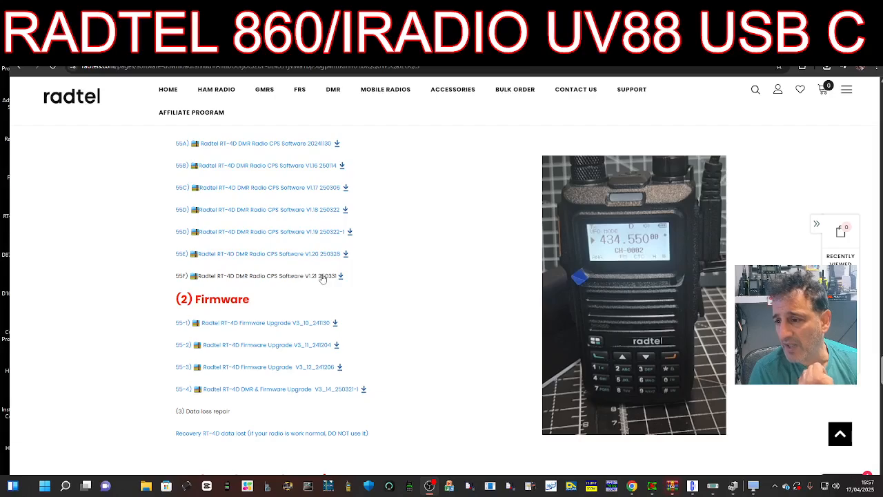
- Scroll down to the RT-4D DMR CPS and firmware downloads, up to V3_14_250321-1
scroll(358, 331, "down", 1)
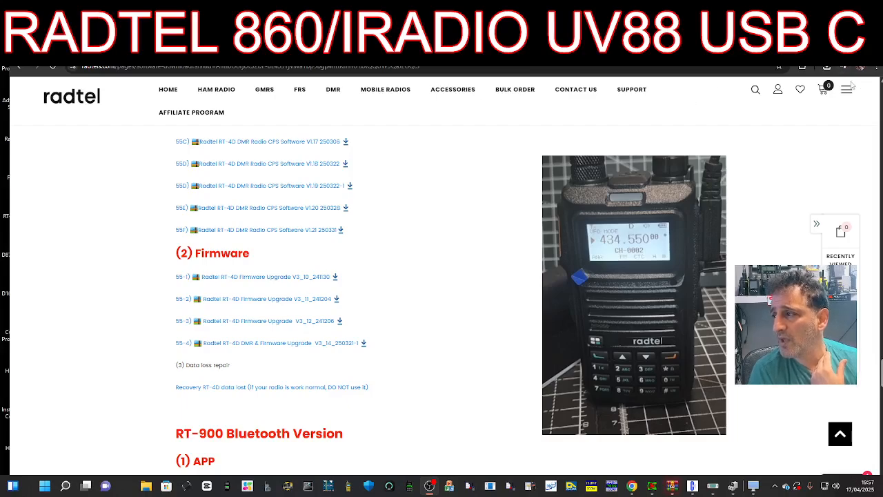
- Launch the RT-4D CPS V1.21 program from the downloaded archive in WinRAR, running it despite SmartScreen
left_click(826, 67)
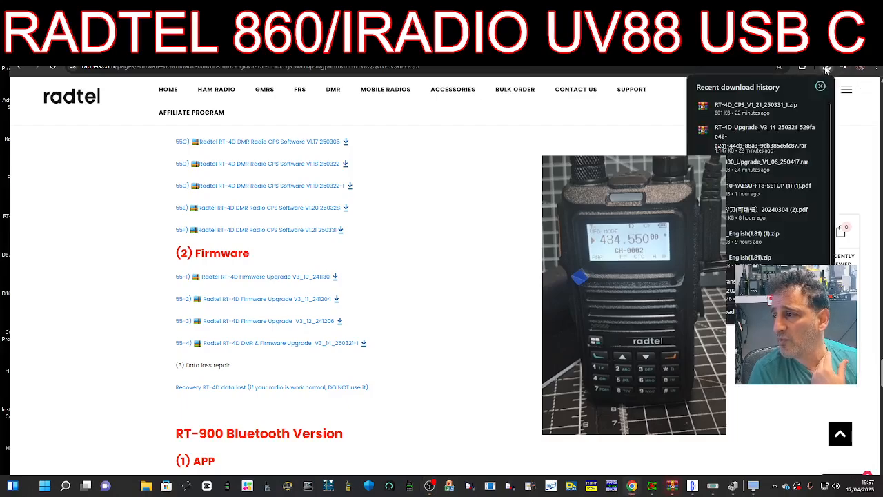
left_click(750, 107)
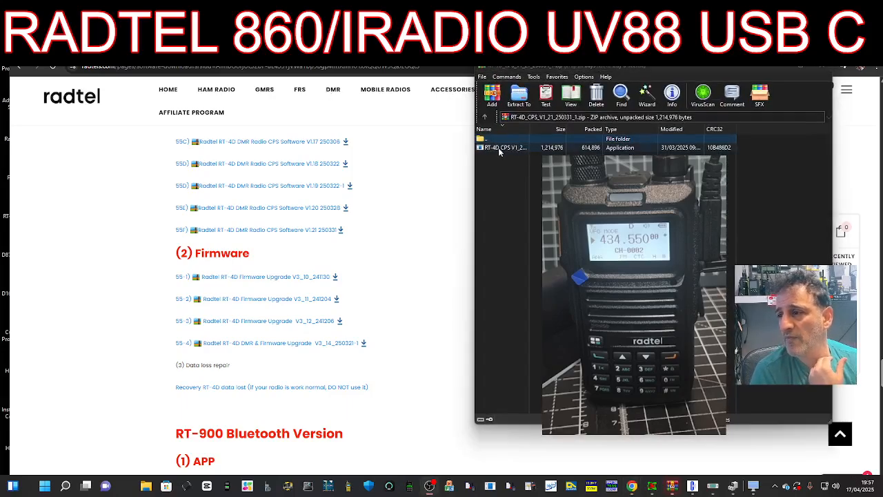
left_click(498, 149)
double_click(499, 149)
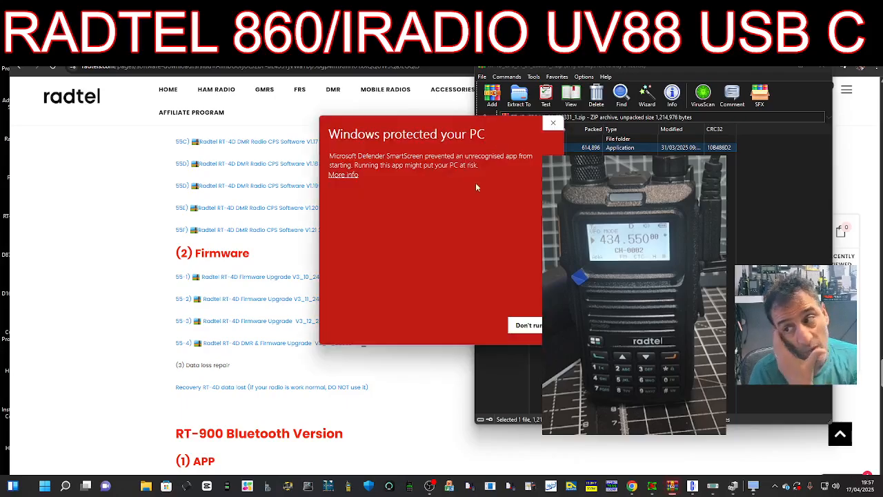
left_click(338, 175)
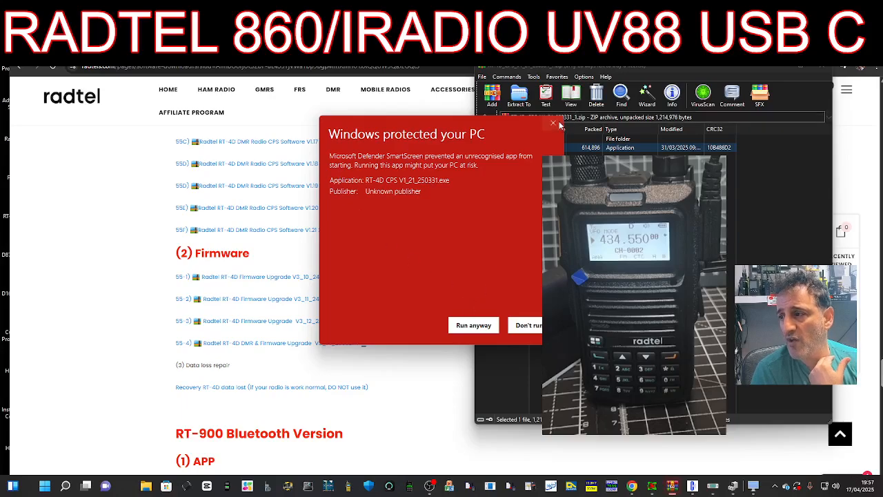
left_click(557, 124)
left_click(752, 487)
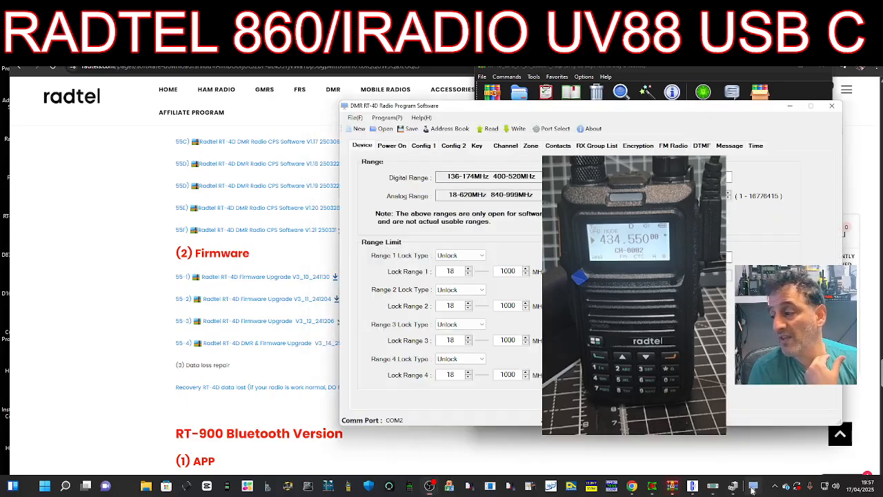
- Bring the radio software to the front and open Port Select, showing COM2
left_click(291, 80)
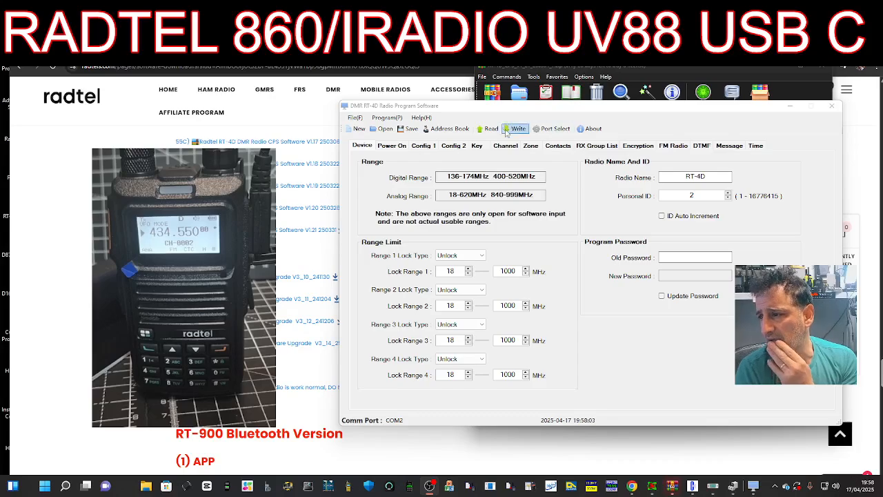
left_click(551, 132)
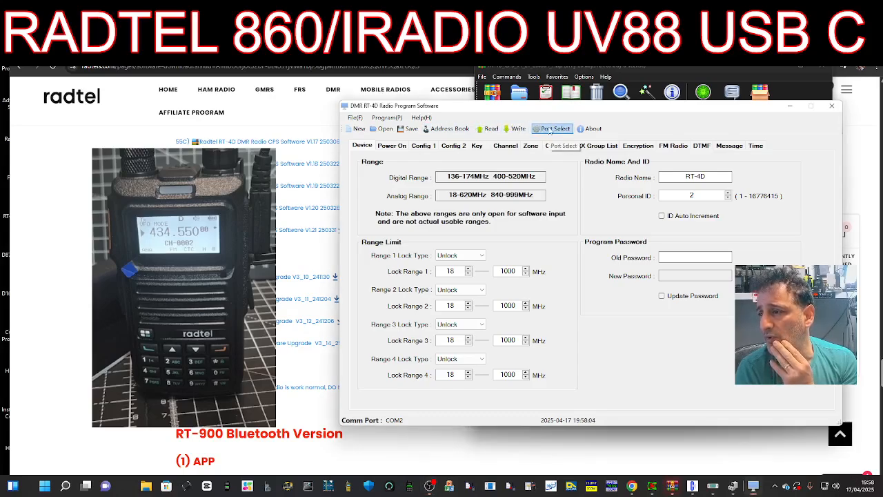
left_click(550, 129)
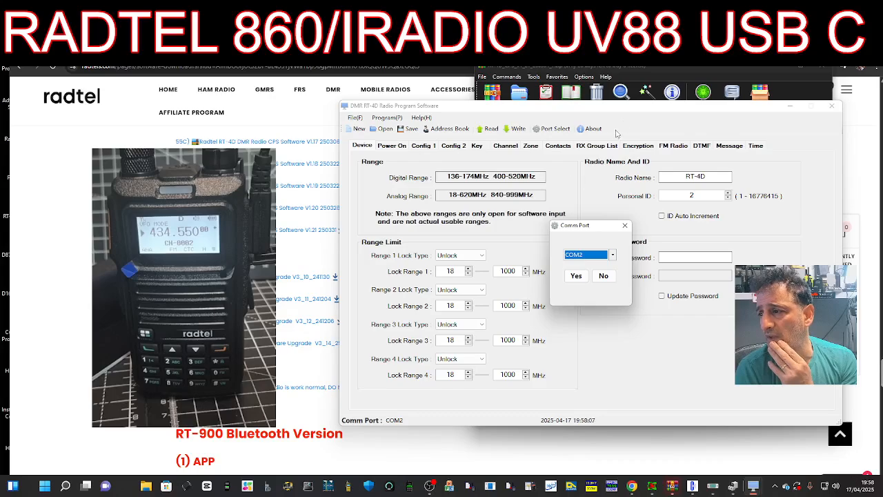
left_click(625, 110)
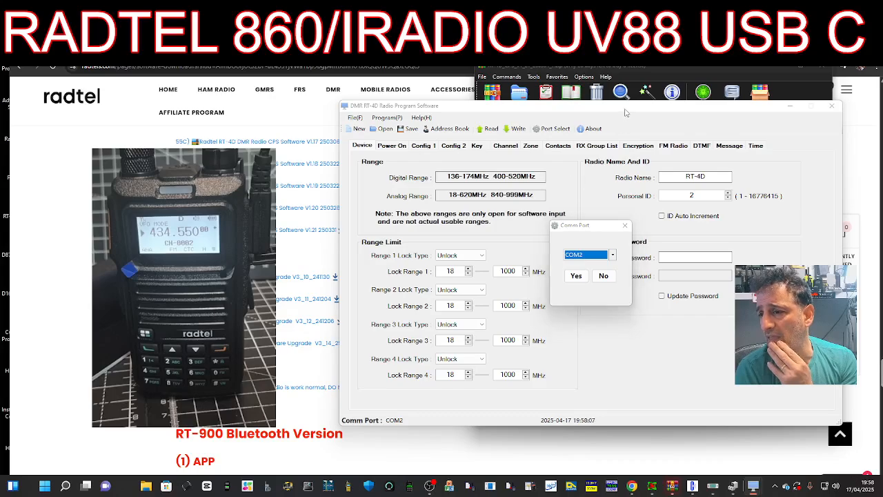
- Verify in Device Manager that the Prolific USB-to-Serial cable is COM2, then accept COM2
right_click(46, 486)
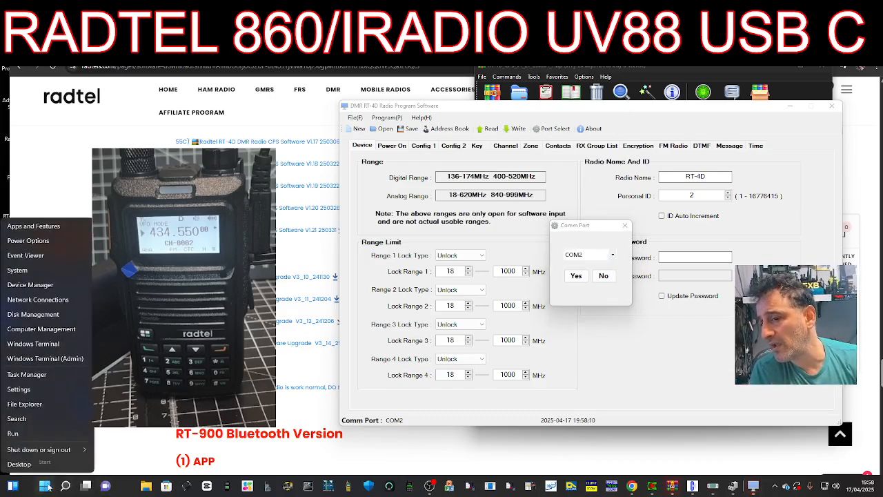
left_click(32, 285)
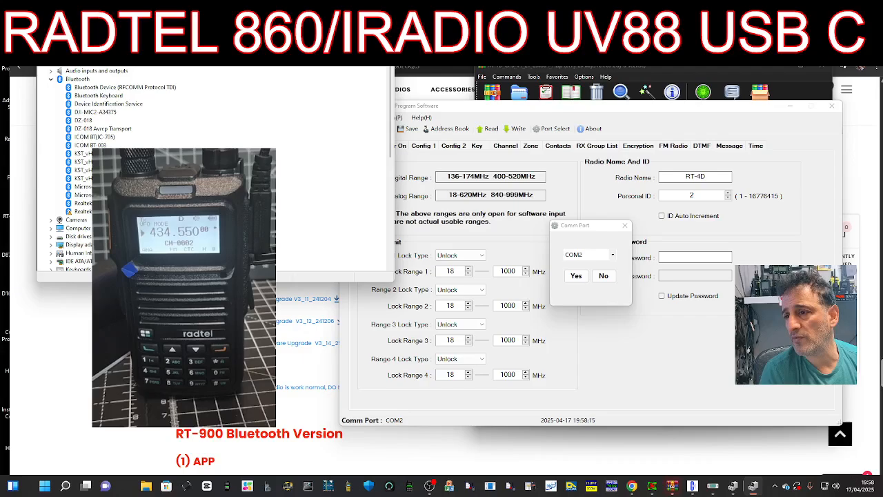
left_click_drag(209, 32, 546, 98)
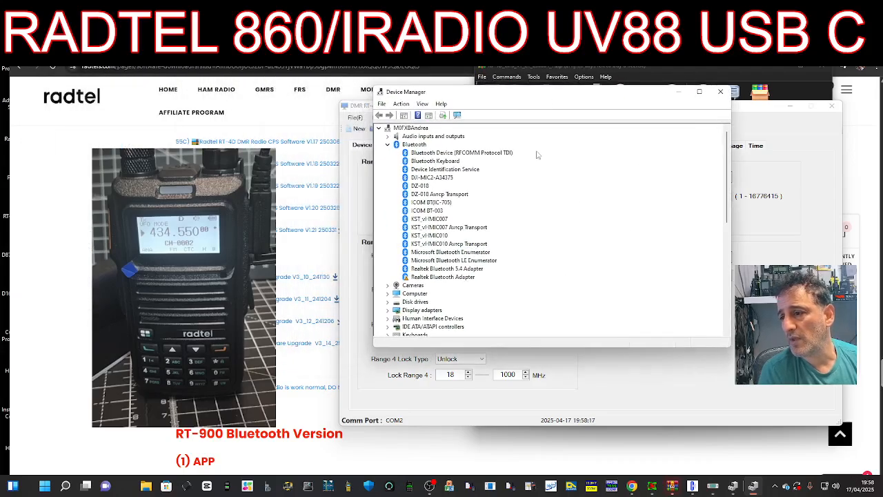
scroll(447, 255, "down", 4)
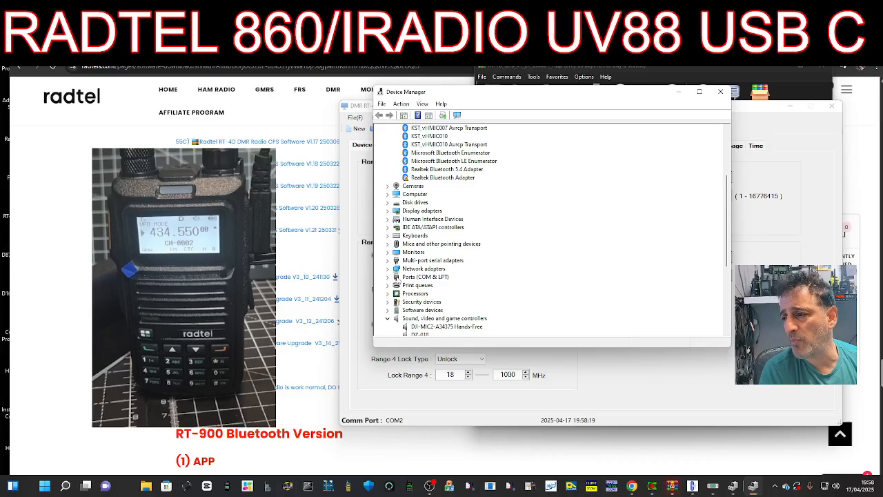
double_click(426, 277)
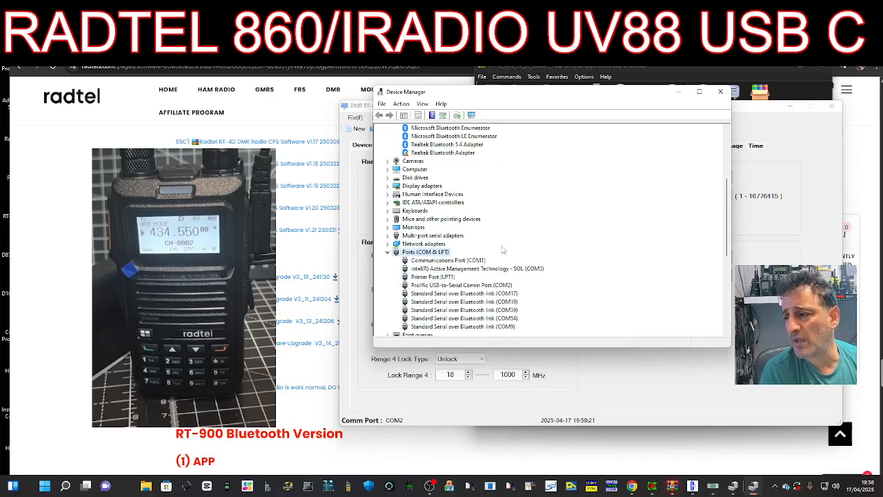
scroll(503, 250, "down", 2)
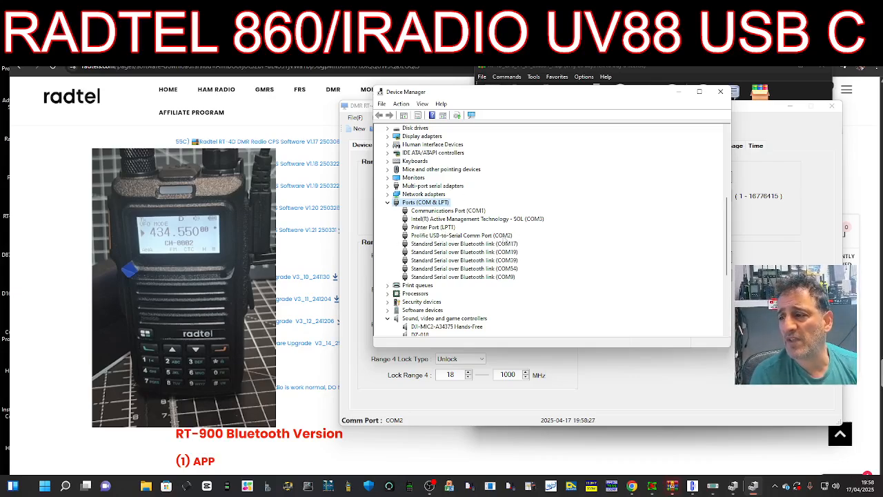
left_click(720, 92)
left_click(576, 276)
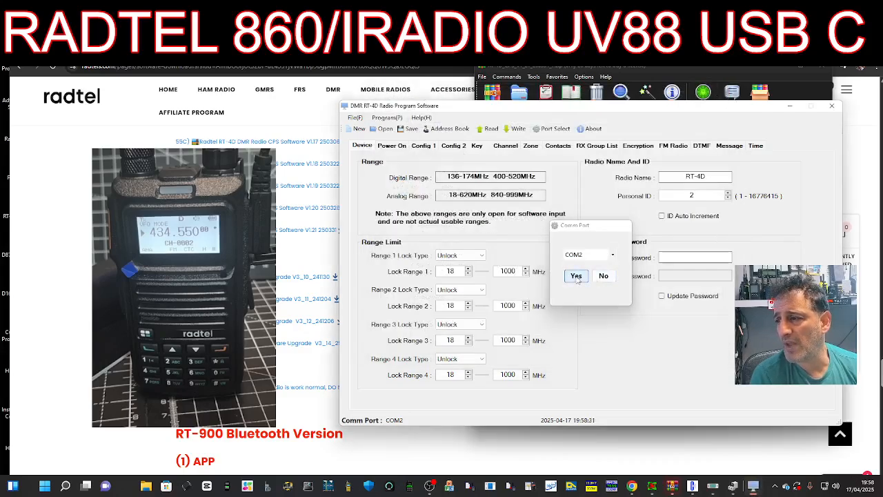
- Read the codeplug from the radio over COM2 and view its six digital and six analogue channels
left_click(487, 129)
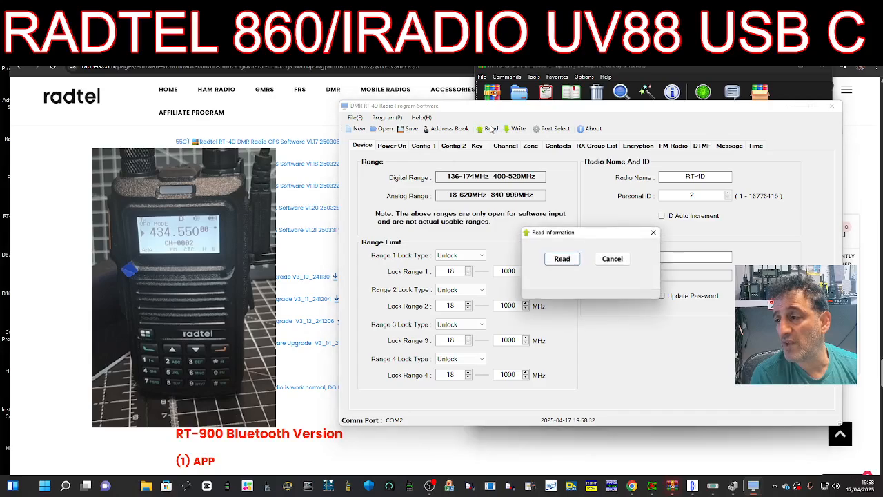
left_click(562, 259)
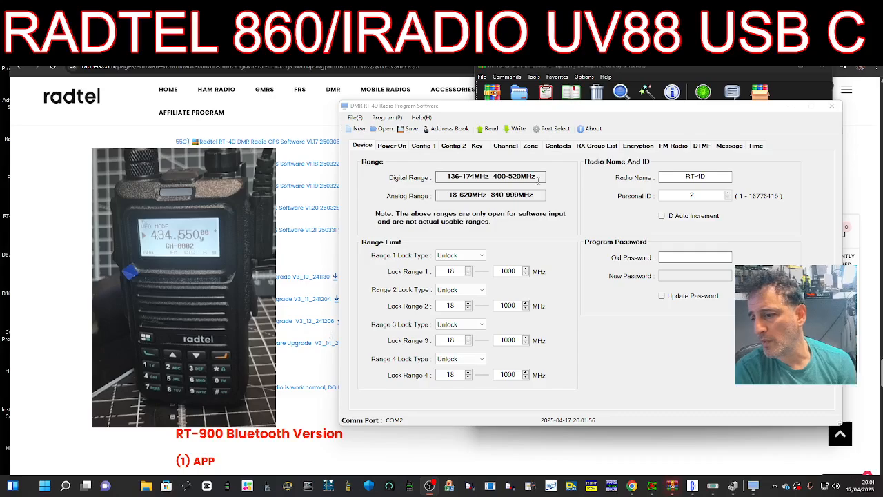
left_click(510, 148)
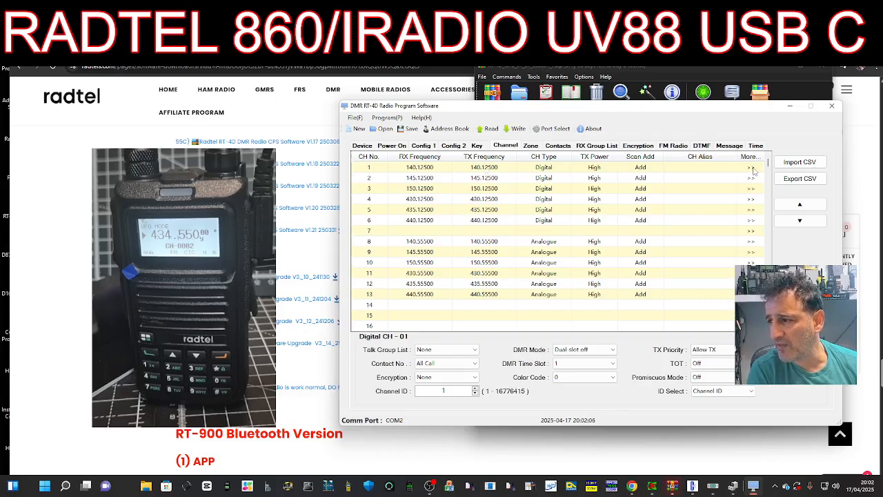
- Set channel 1's receive and transmit frequencies to 431.550
left_click(753, 171)
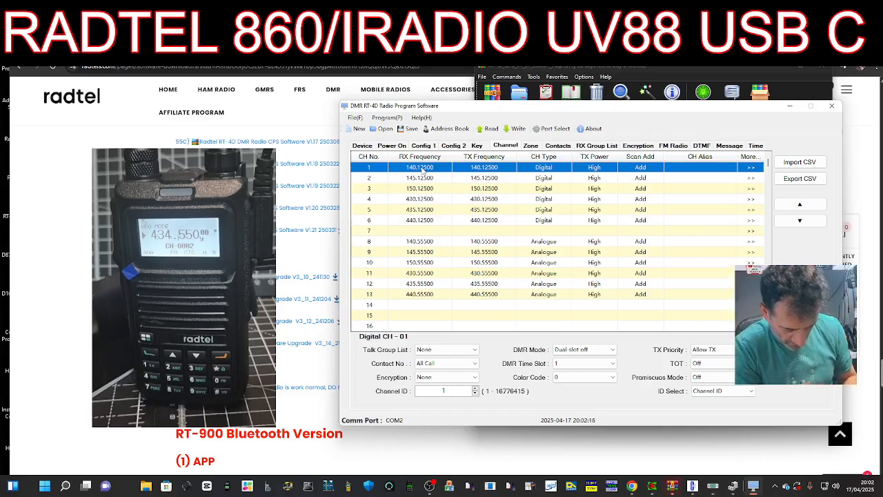
left_click(436, 170)
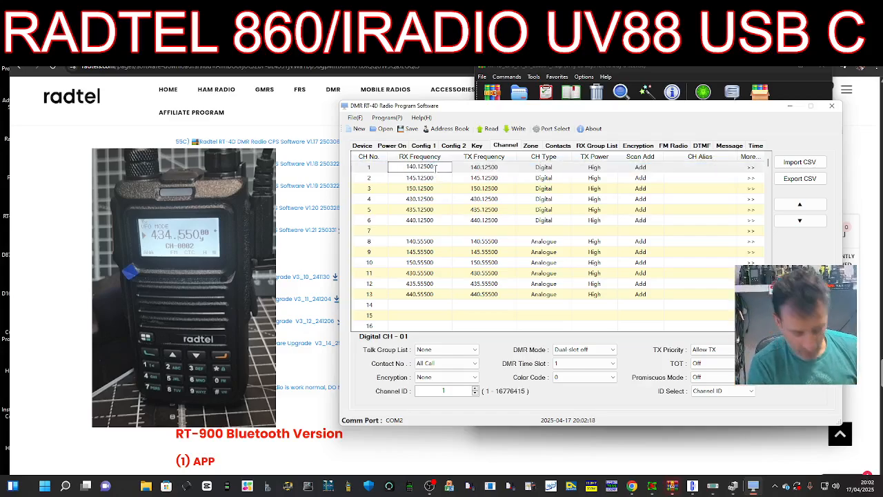
double_click(435, 168)
type("431")
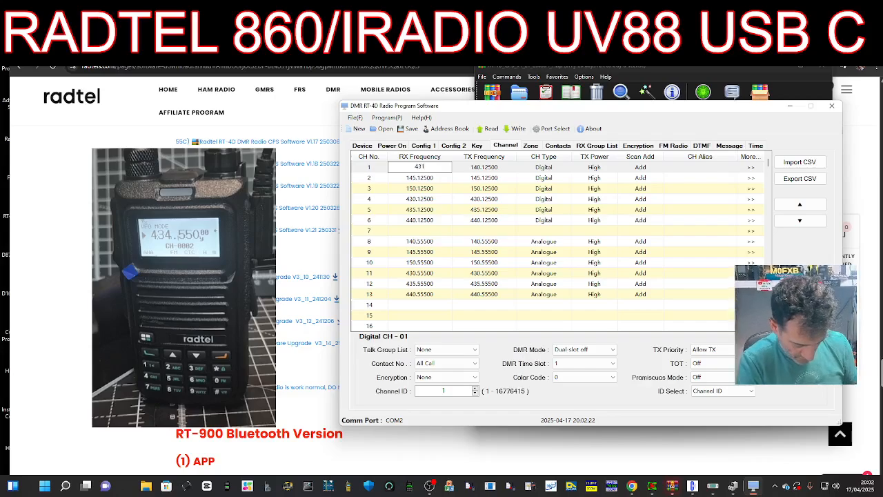
type(".550")
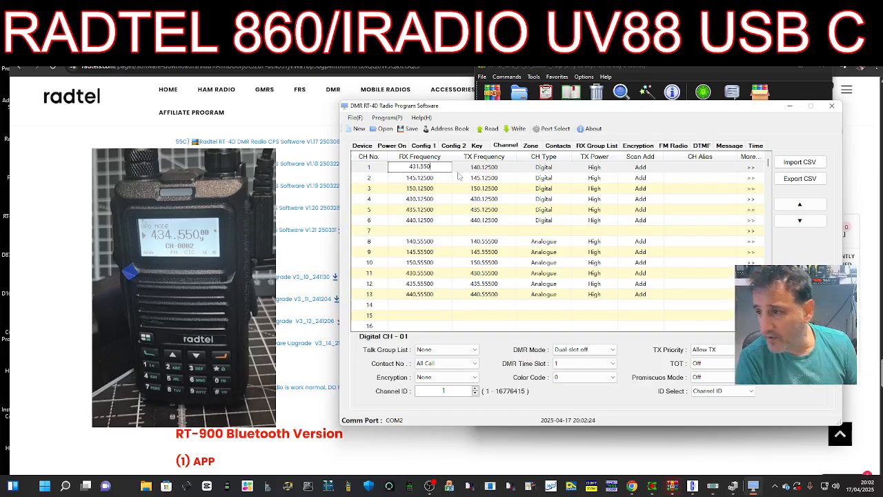
double_click(491, 168)
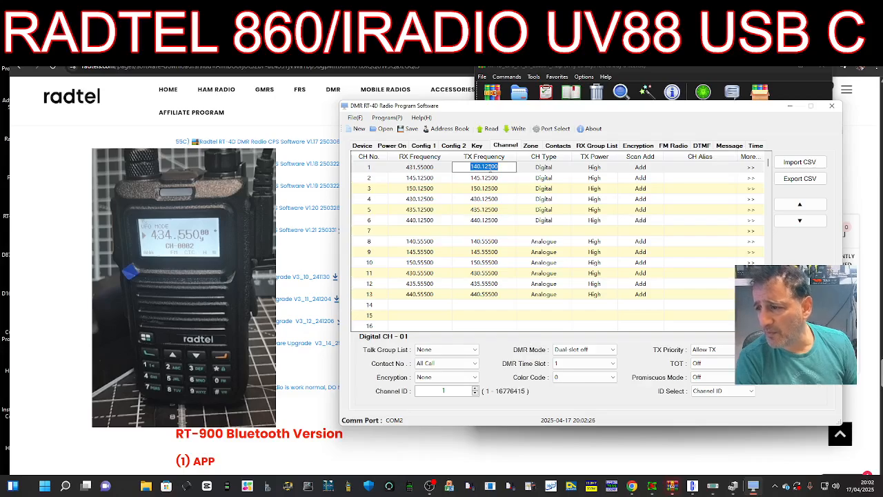
type("431")
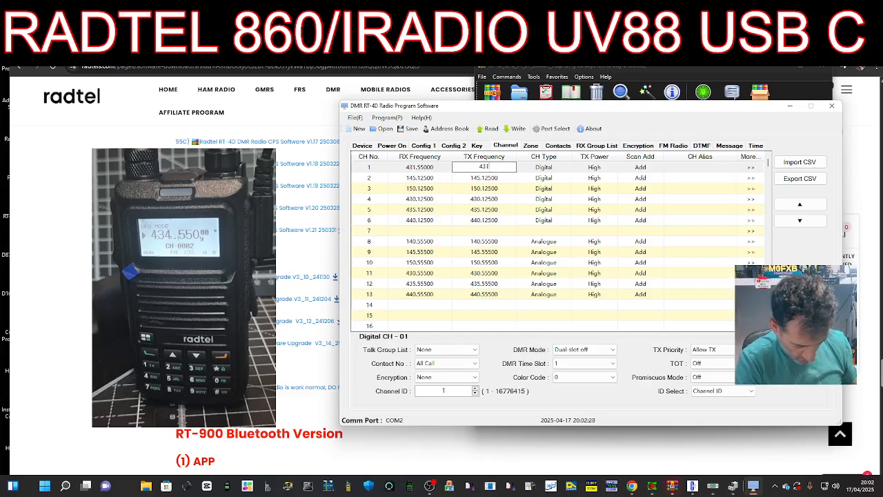
type(".550")
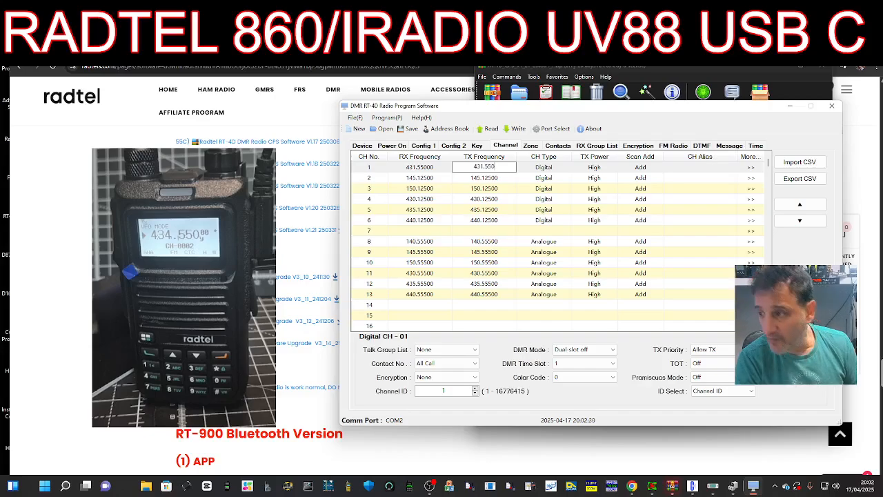
double_click(556, 168)
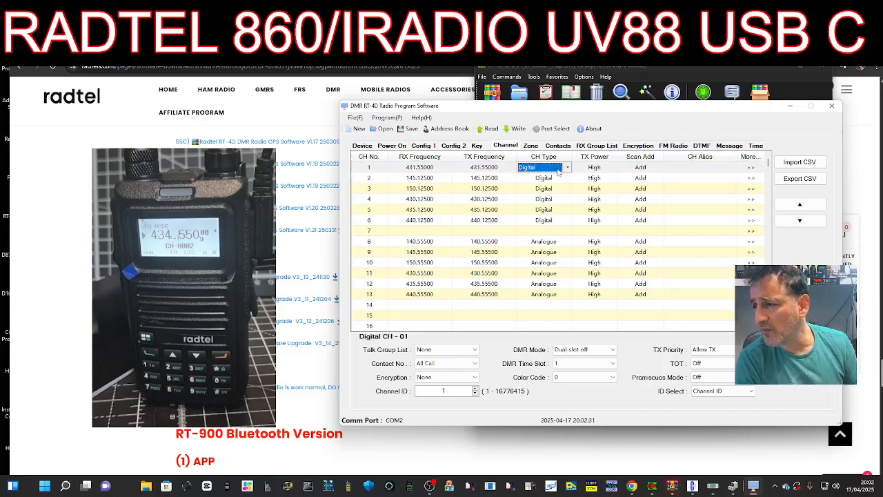
- Keep channel 1 Digital, name it HOTSPOT, and review its talk group and contact options
double_click(722, 168)
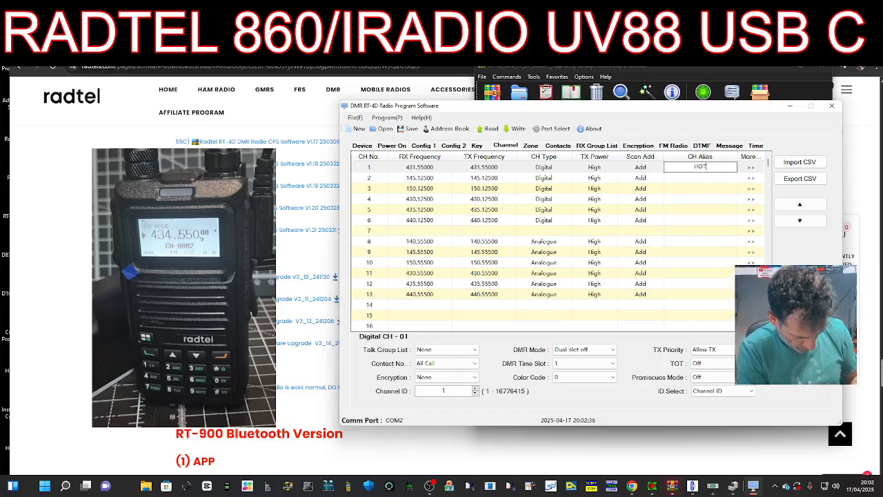
type("HOTSPOT")
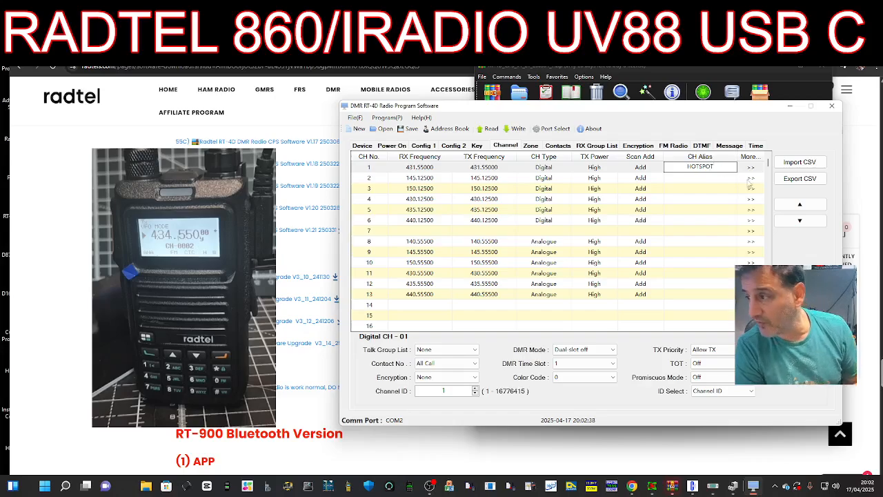
key("Return")
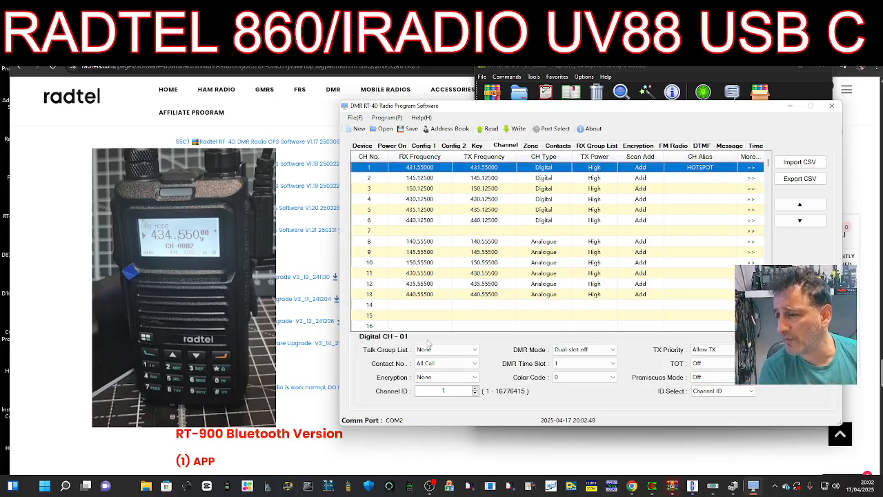
left_click(476, 350)
left_click(475, 363)
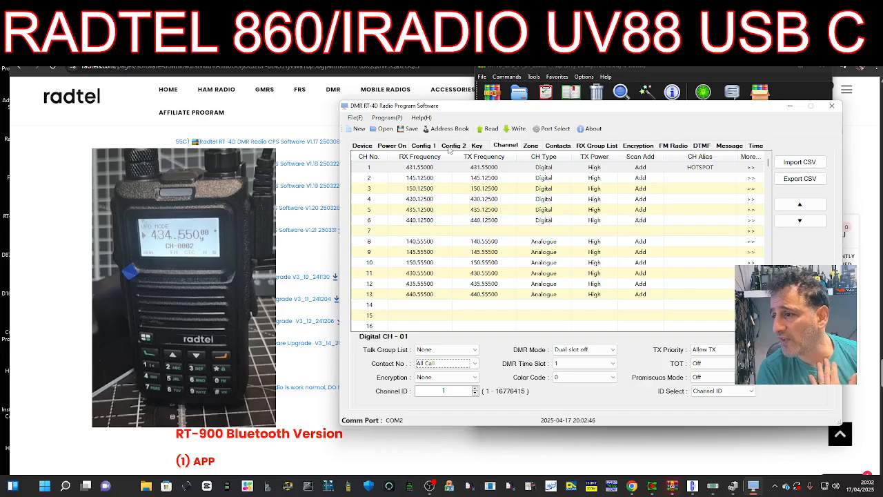
left_click(559, 146)
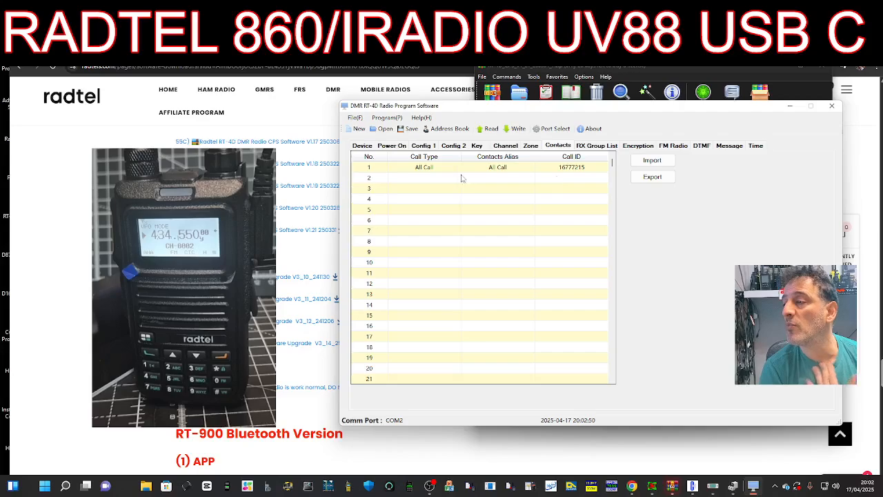
- In contact row 2, create Group Call WW with Call ID 91, then return to channels
left_click(411, 178)
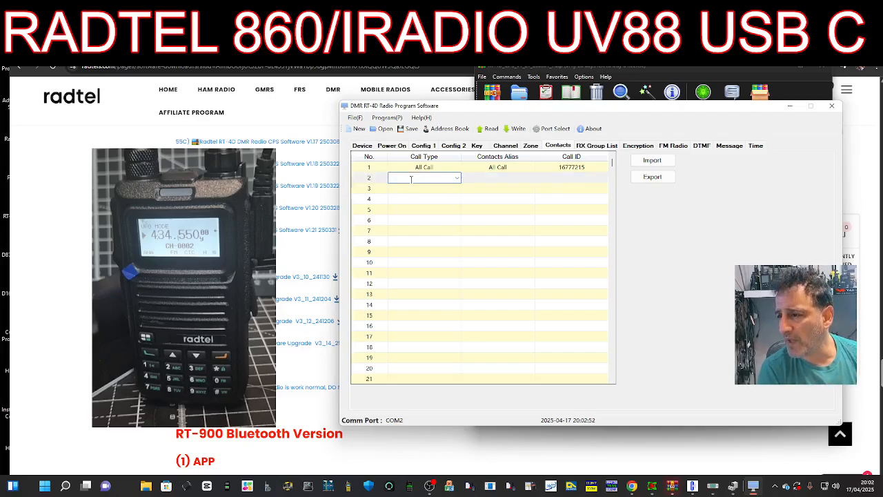
left_click(456, 178)
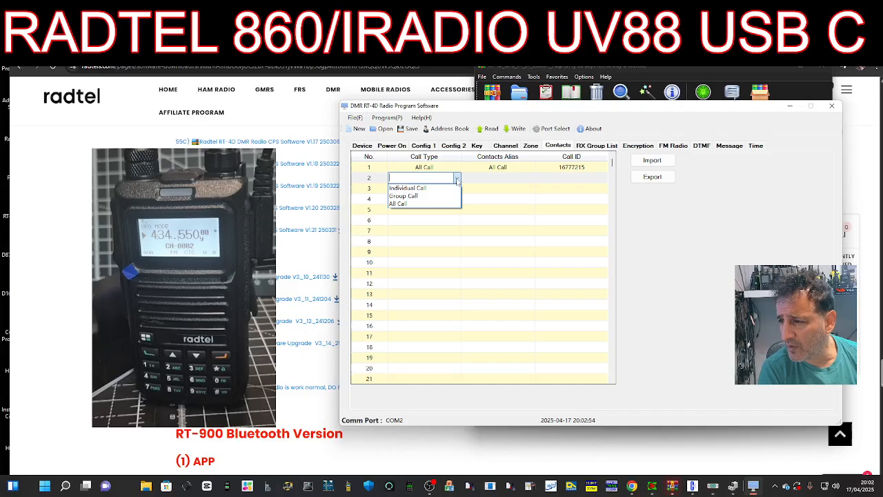
left_click(422, 197)
left_click(519, 178)
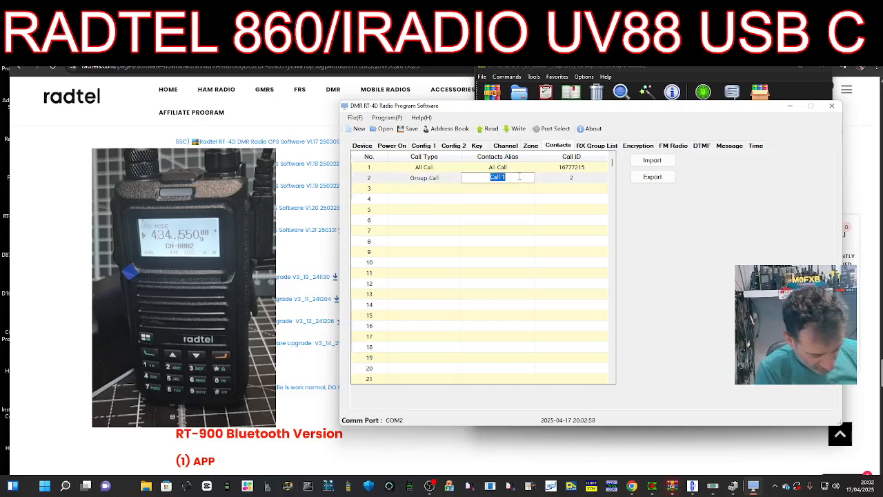
type("WW")
left_click(579, 178)
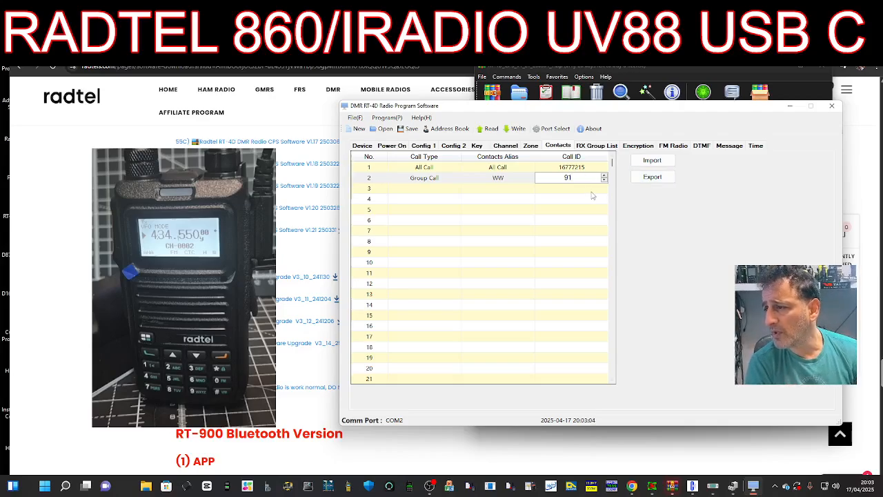
left_click(587, 190)
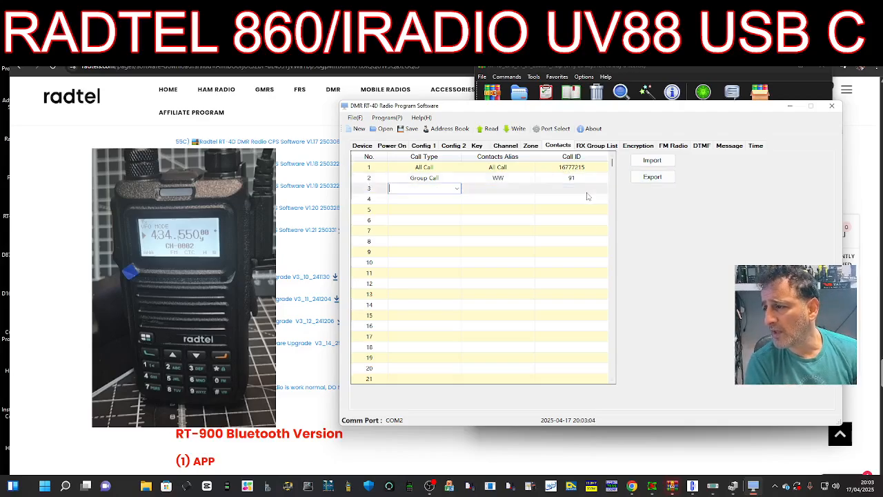
left_click(511, 147)
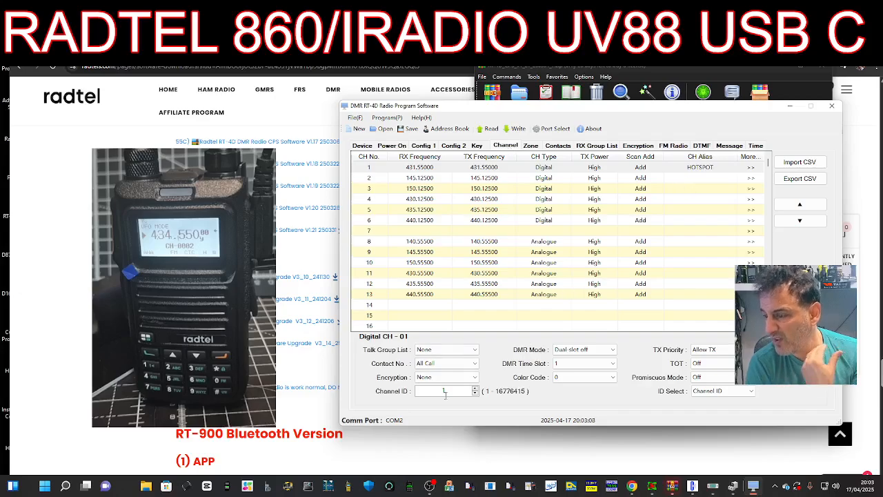
- Put channel 1 on DMR time slot 2 in Direct Dual-slot mode
left_click(612, 364)
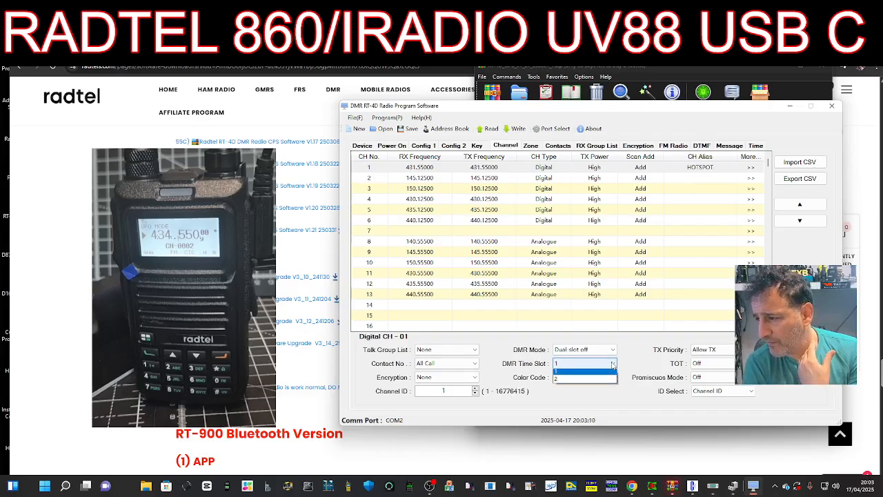
left_click(613, 364)
left_click(613, 364)
left_click(613, 364)
left_click(612, 364)
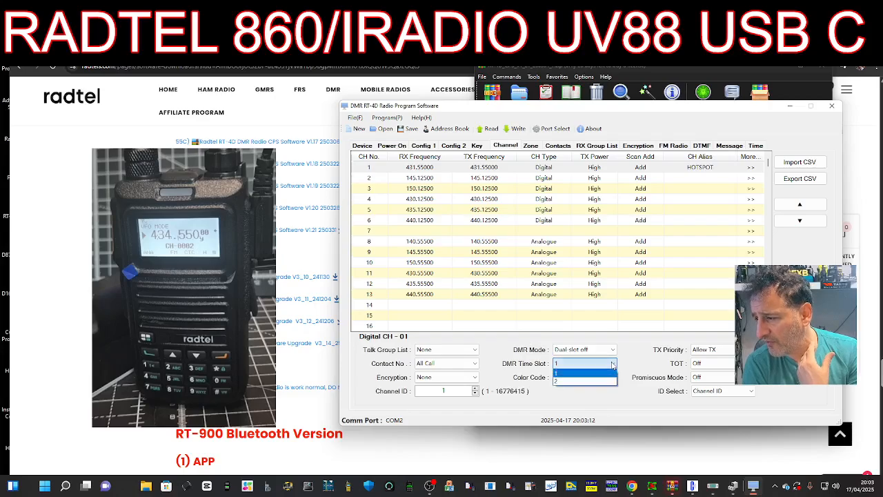
left_click(587, 378)
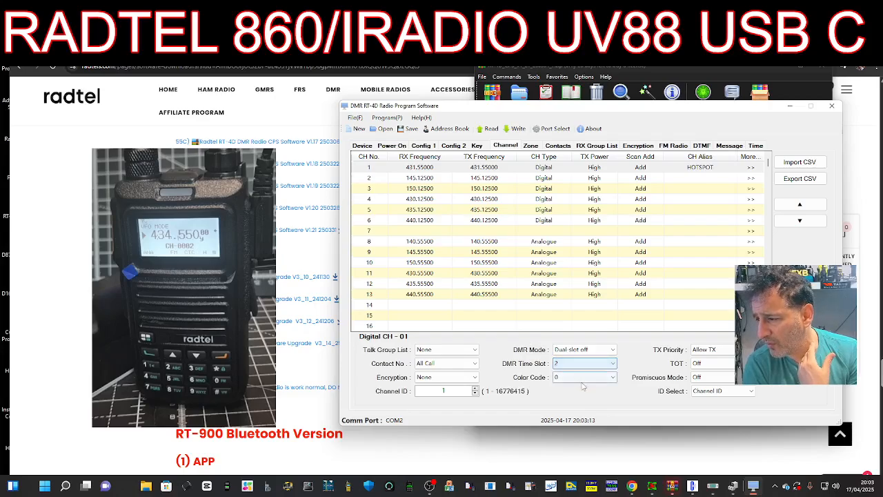
left_click(613, 350)
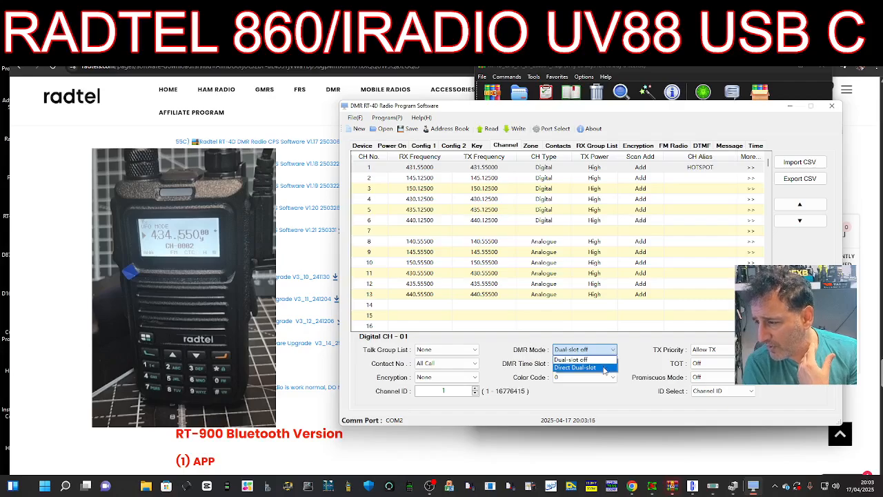
left_click(605, 369)
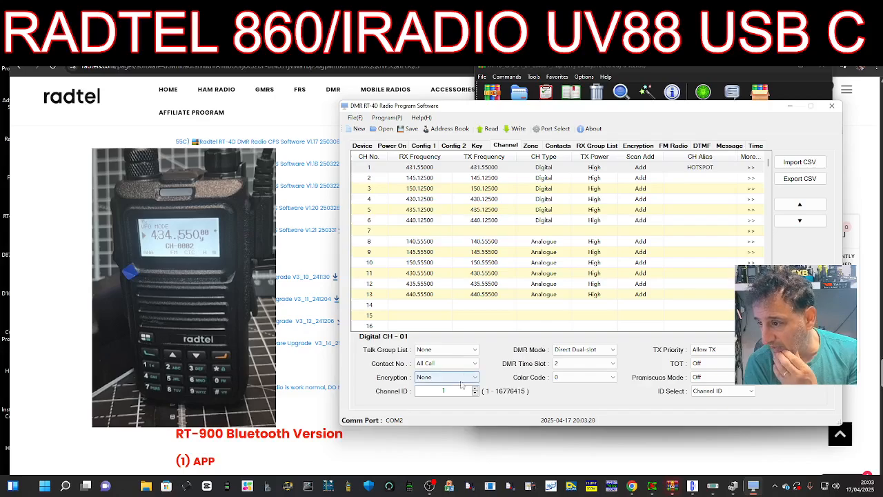
- Give channel 1 colour code 1 and turn promiscuous mode On
left_click(474, 389)
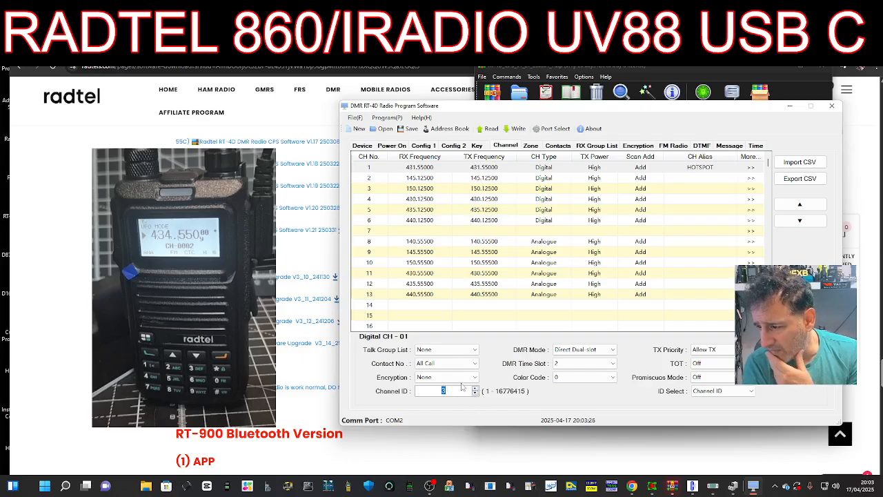
left_click(475, 394)
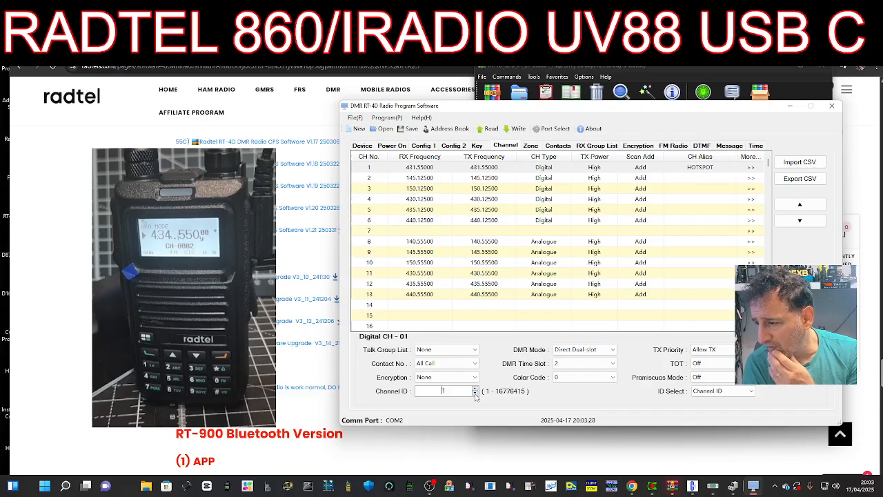
left_click(610, 377)
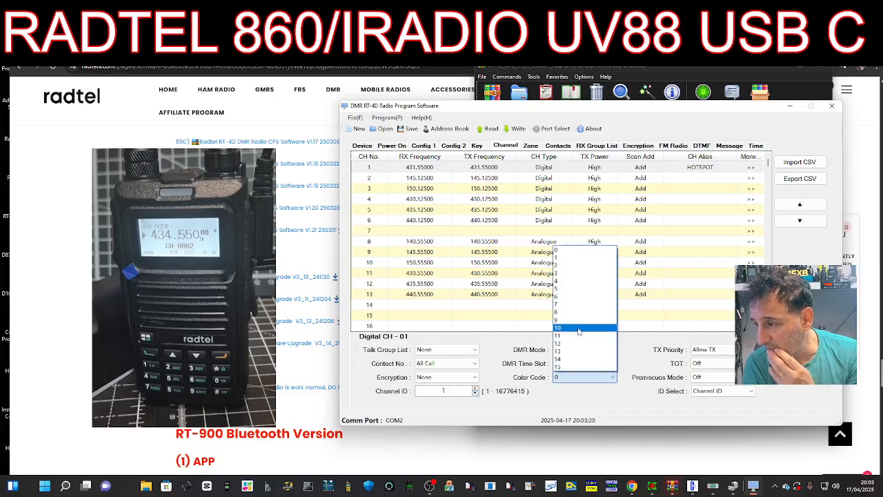
left_click(580, 258)
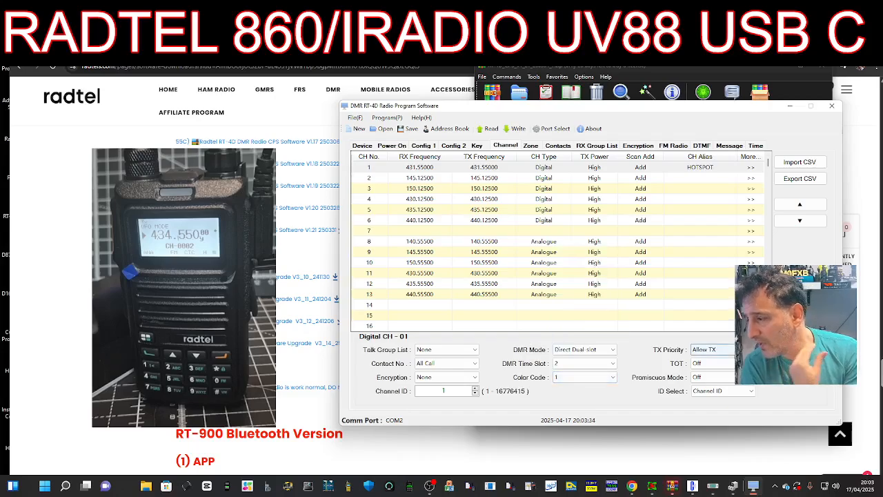
left_click(750, 379)
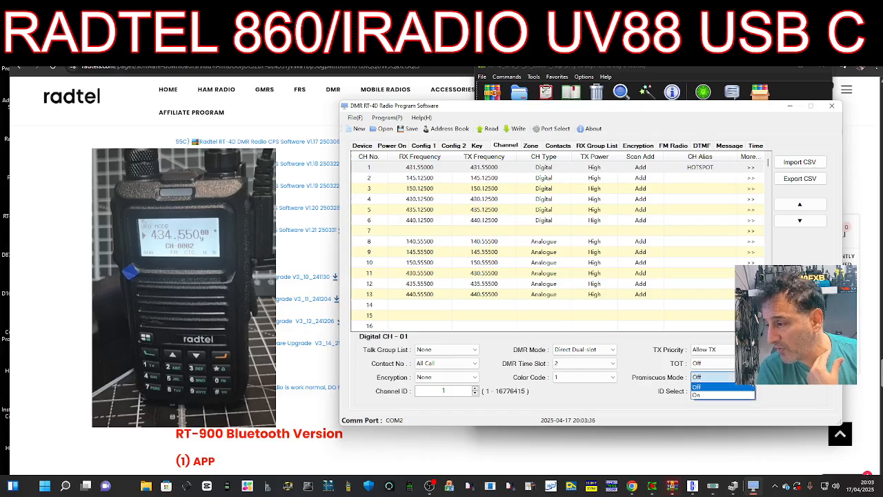
left_click(750, 378)
left_click(750, 378)
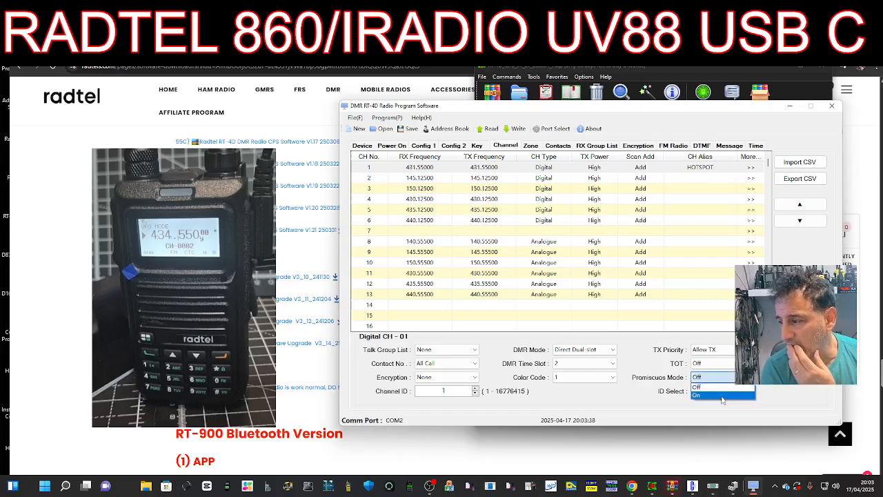
left_click(724, 398)
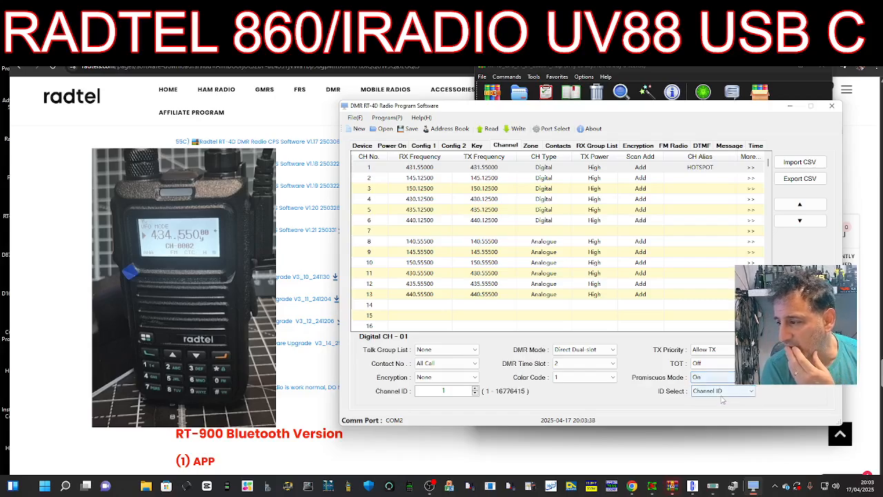
left_click(389, 147)
- On the Device tab, enter the operator's DMR ID as Personal ID and change Radio Name from RT-4D to their callsign
left_click(423, 146)
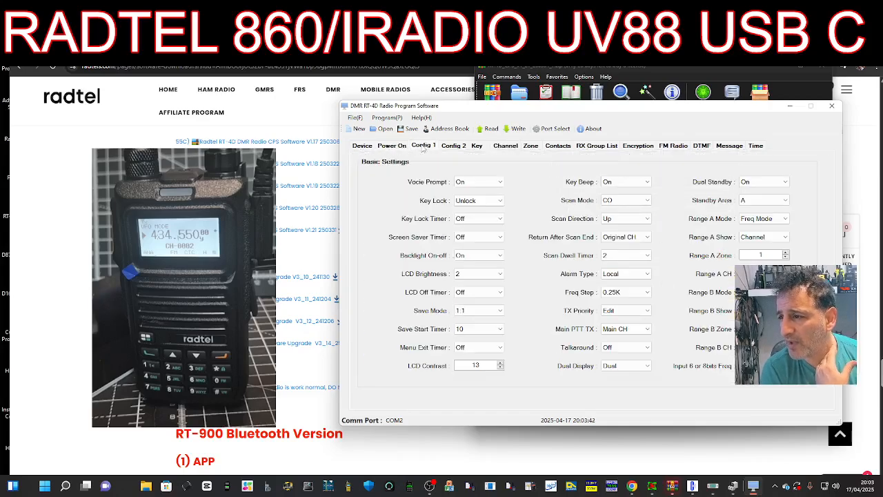
left_click(364, 149)
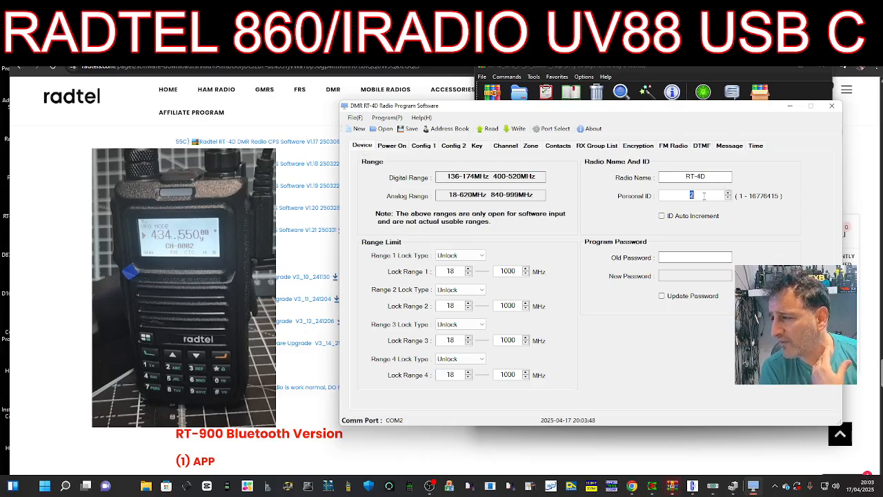
left_click(704, 196)
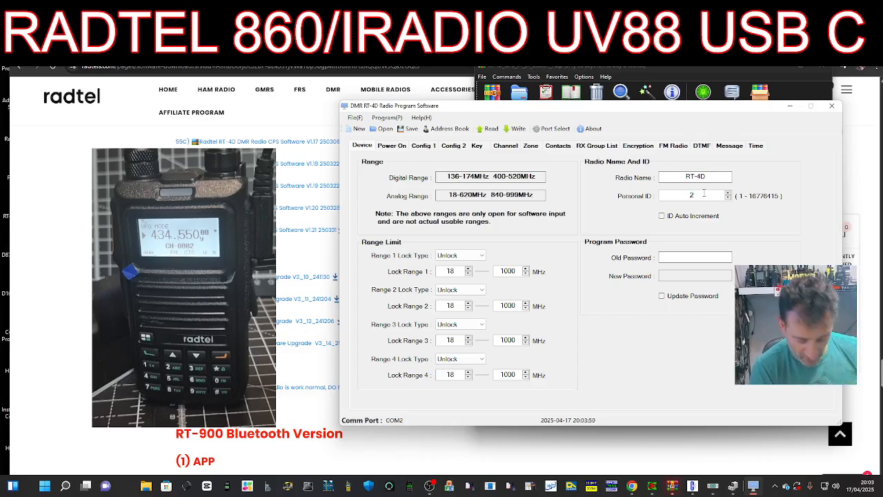
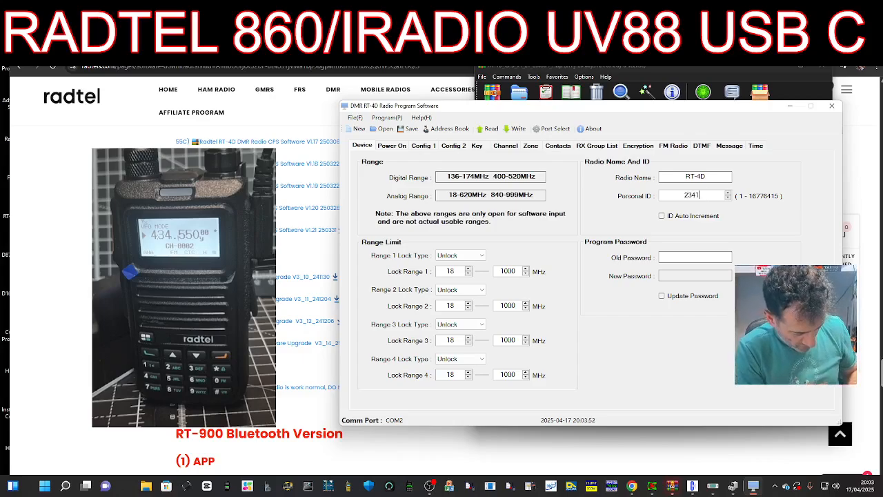
double_click(704, 177)
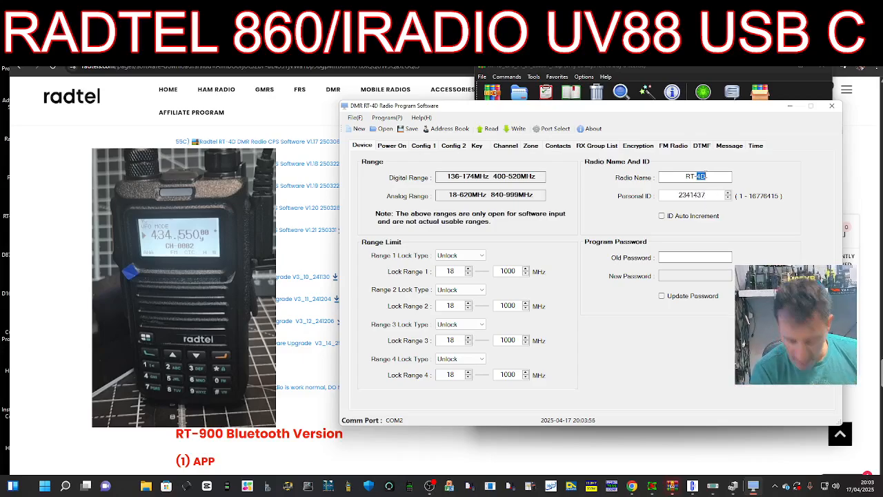
key("BackSpace")
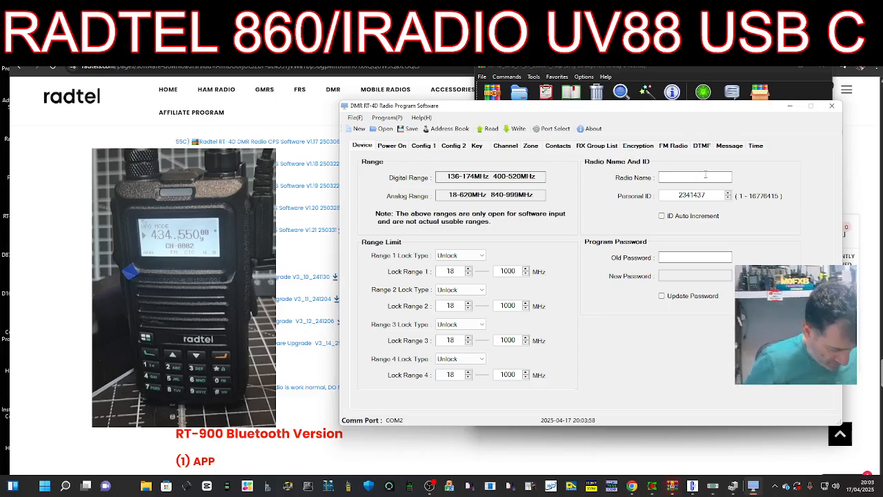
type("M0FXB")
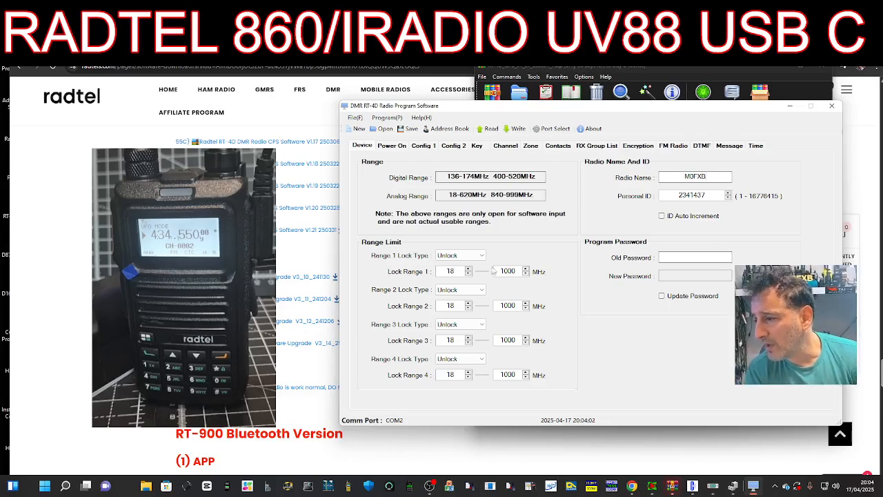
left_click(394, 147)
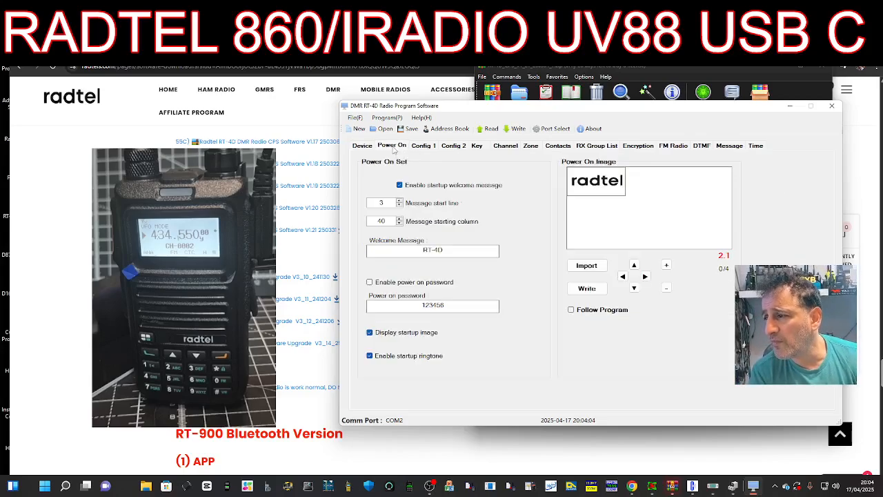
left_click(424, 146)
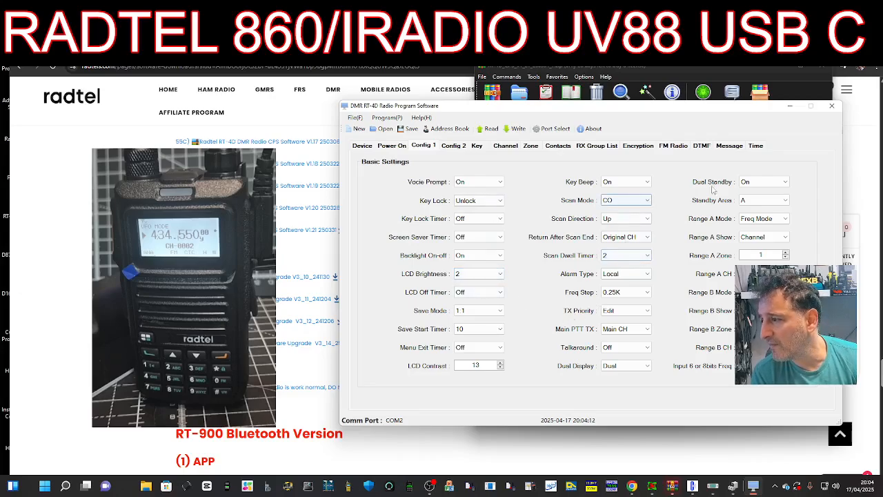
left_click(785, 219)
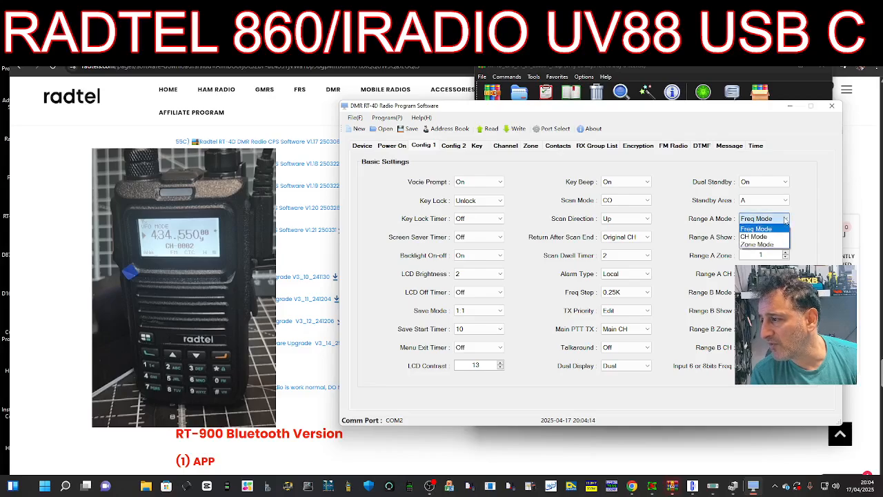
left_click(785, 219)
left_click(784, 237)
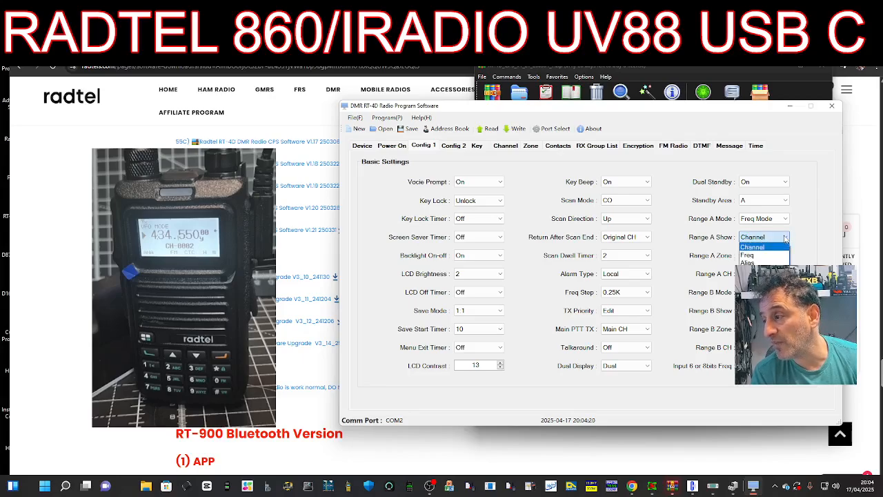
- On the Zone tab, rename Zone-001 to 'MY HOTSPOTS', check it, and return to the channel list
left_click(529, 145)
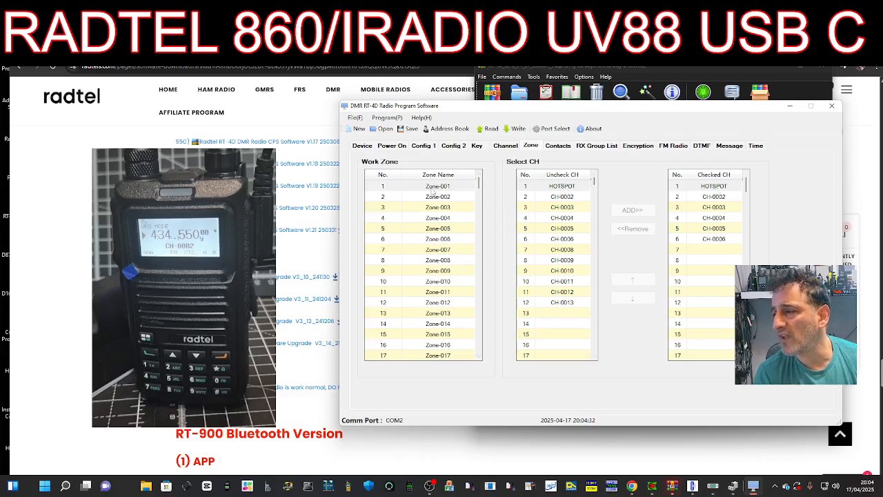
left_click(433, 190)
left_click(429, 186)
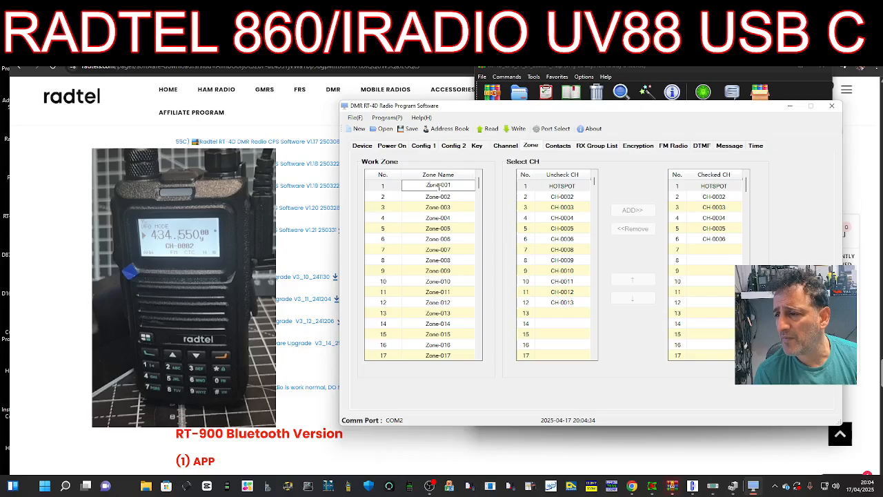
double_click(446, 186)
left_click(452, 185)
double_click(457, 187)
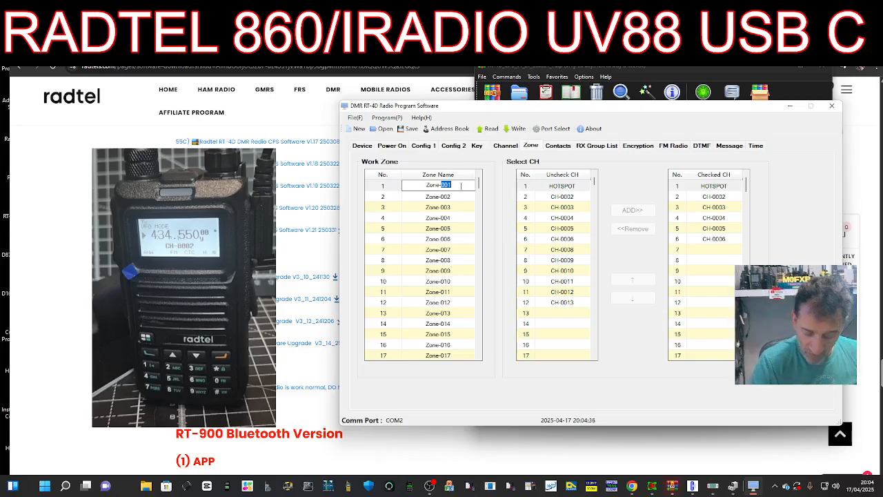
key("BackSpace")
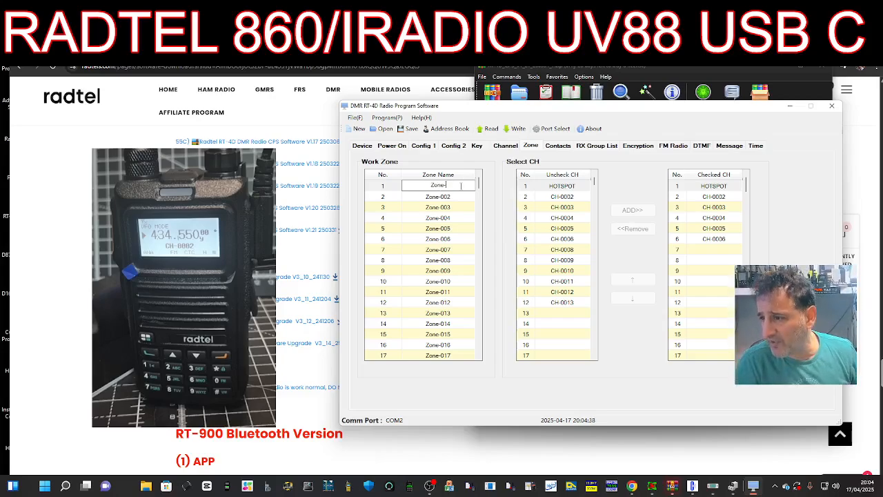
key("BackSpace")
key("BackSpace")
key("BackSpace")
key("BackSpace")
key("BackSpace")
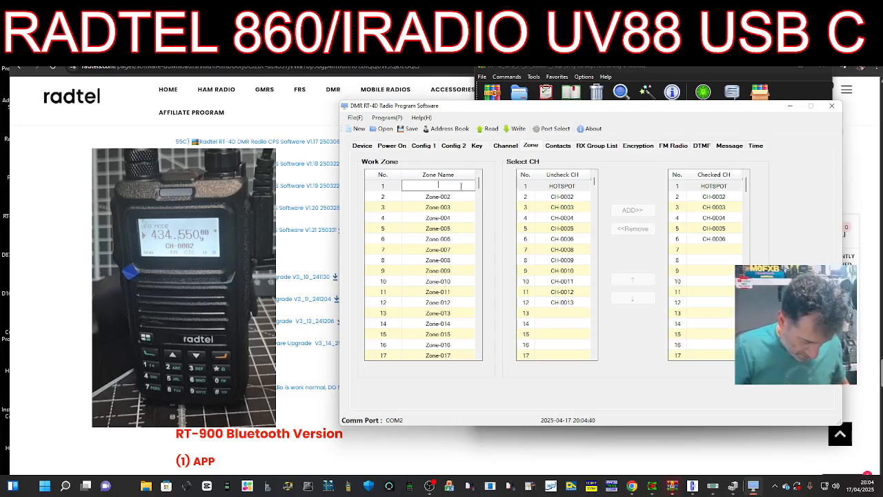
type("MY HOTSPOTS")
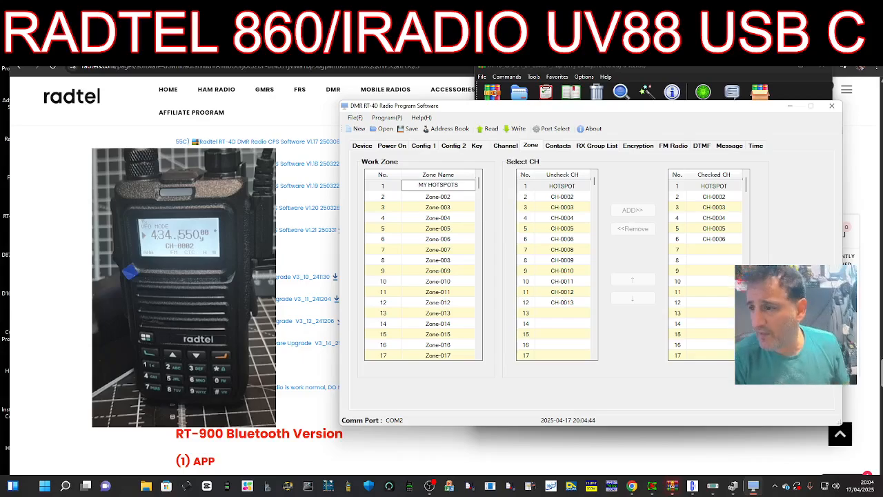
left_click(446, 198)
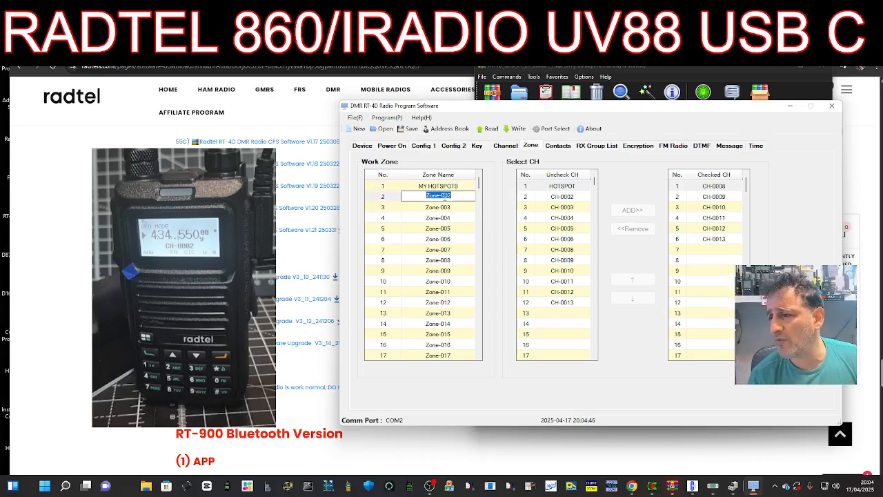
left_click(456, 186)
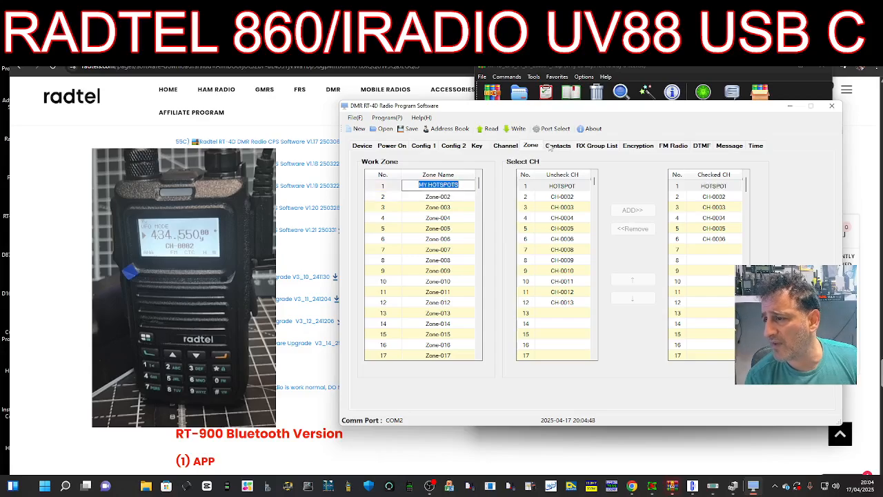
left_click(509, 146)
- Set channel 2's receive and transmit frequencies to 433.900
left_click(421, 178)
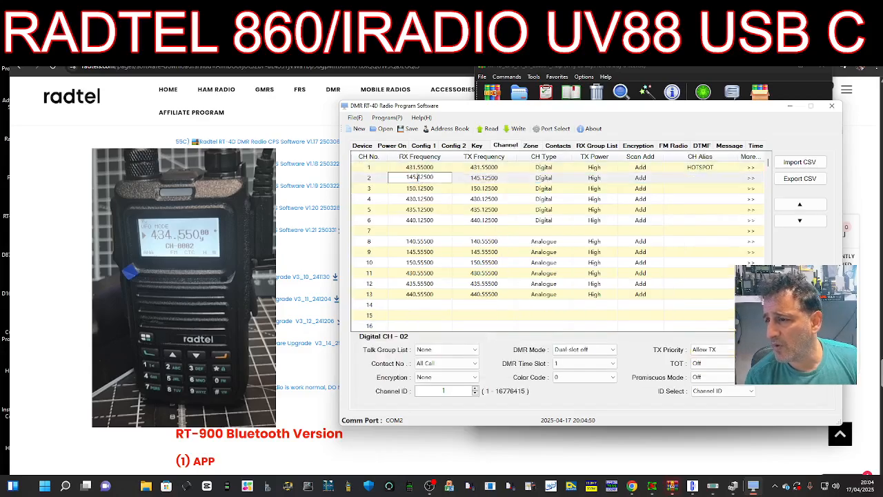
double_click(419, 177)
type("4")
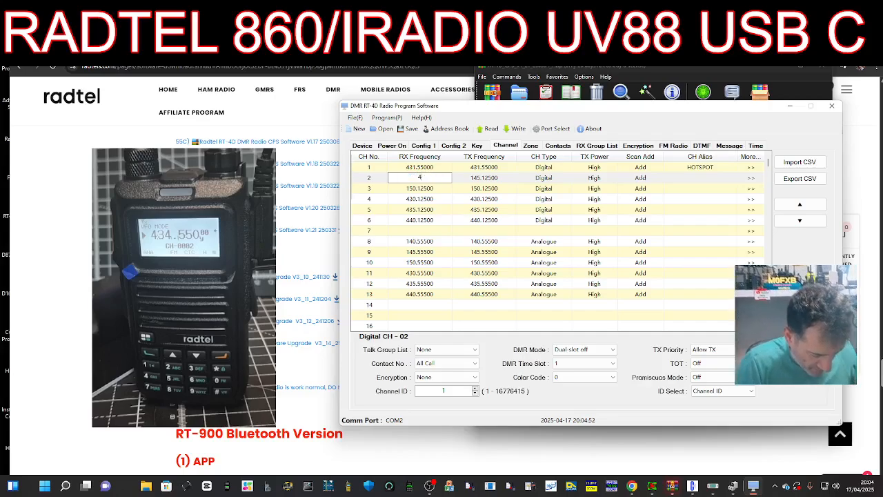
type("33.")
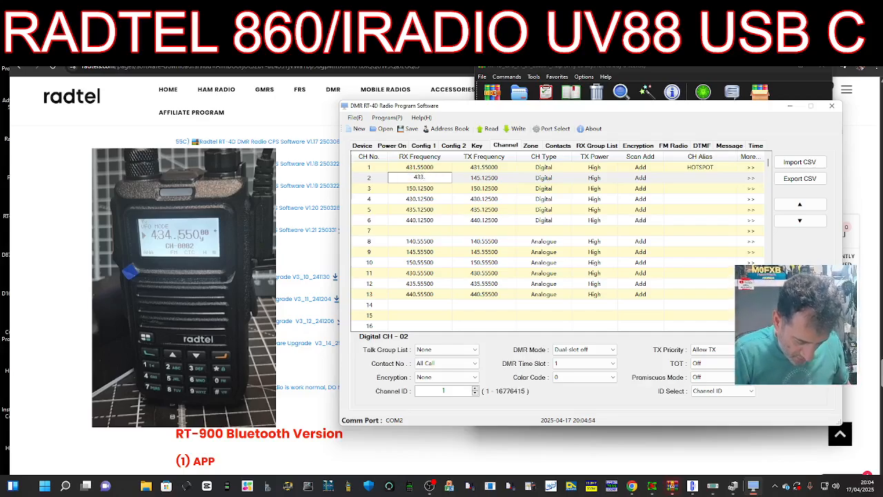
type("900")
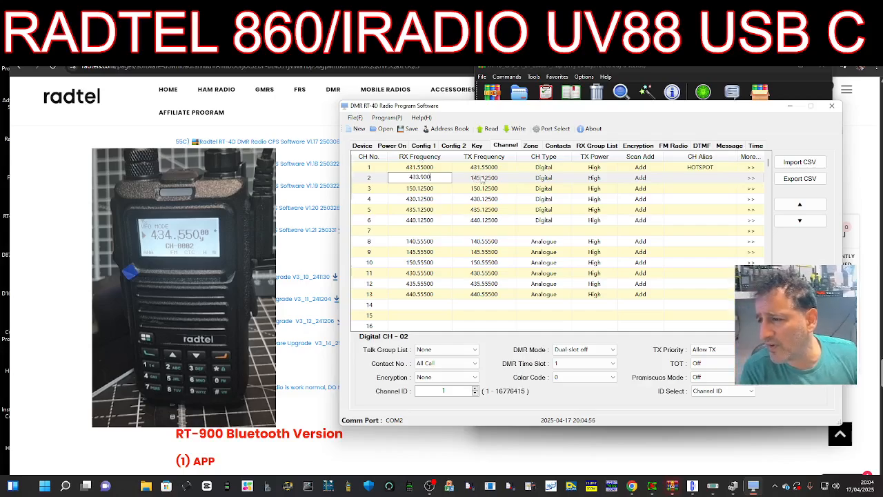
left_click(476, 178)
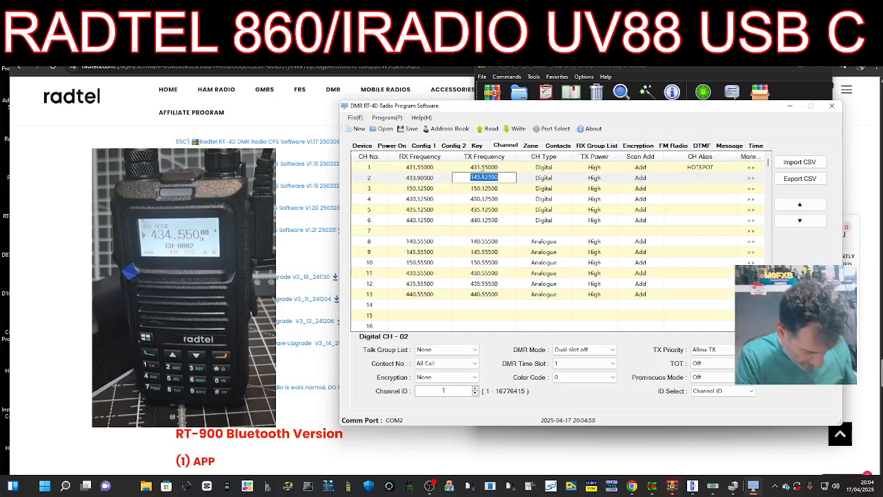
type("433.900")
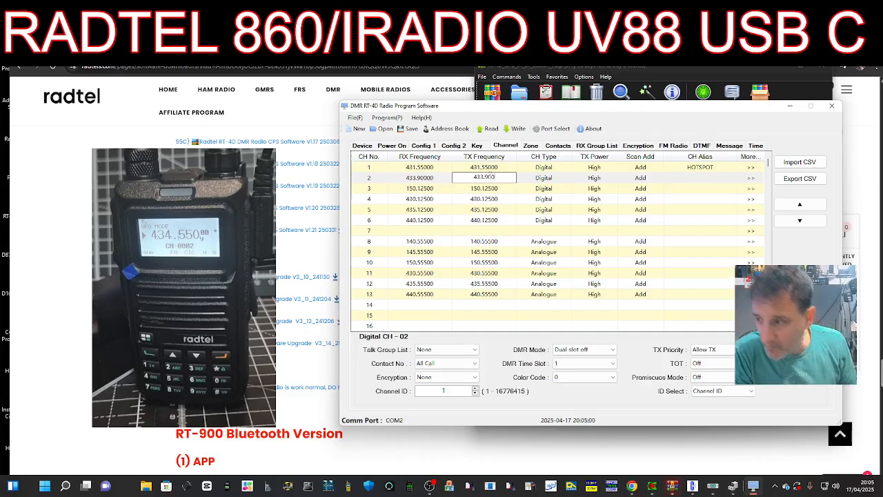
left_click(559, 181)
- Type CPENSPOT as channel 2's alias, then show the Contacts list
left_click(696, 178)
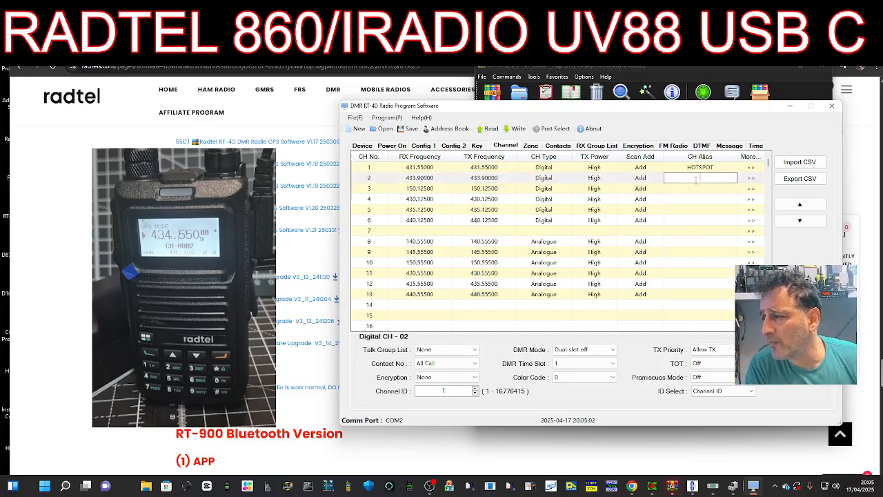
type("CPENSPOT")
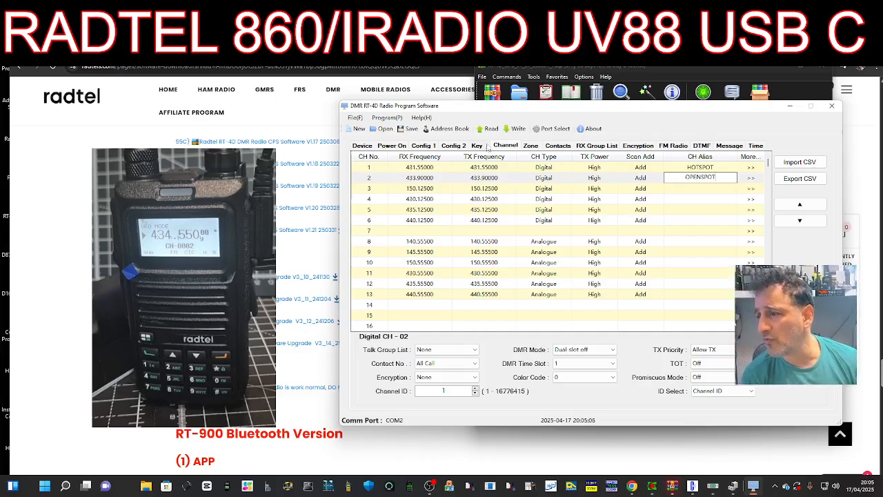
left_click(560, 147)
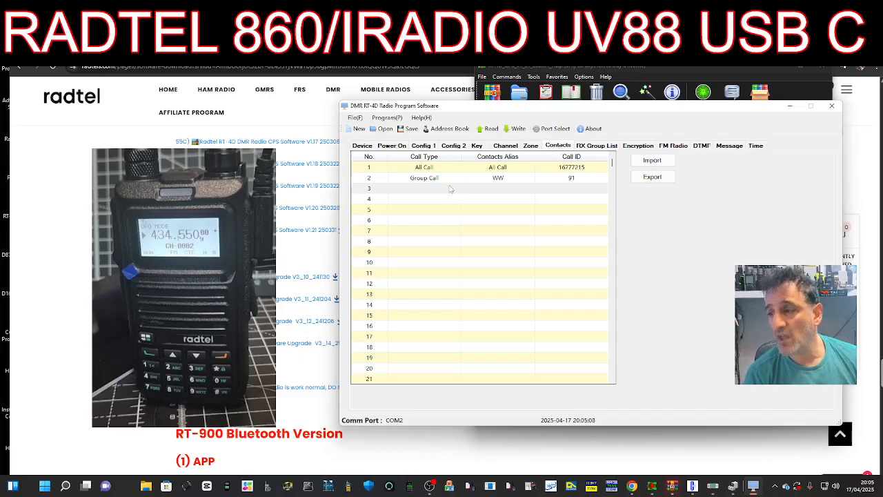
- Make contact 3 a Group Call with alias LOCAL and Call ID 9
left_click(427, 190)
left_click(457, 189)
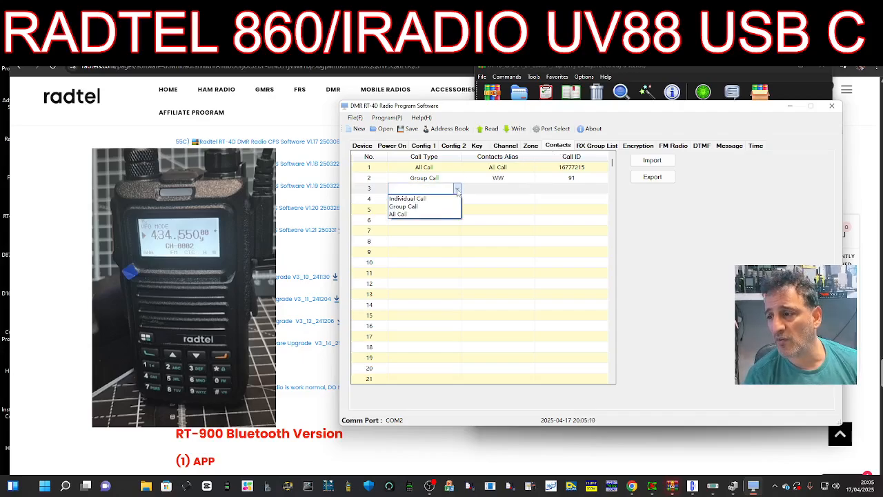
left_click(420, 203)
left_click(499, 189)
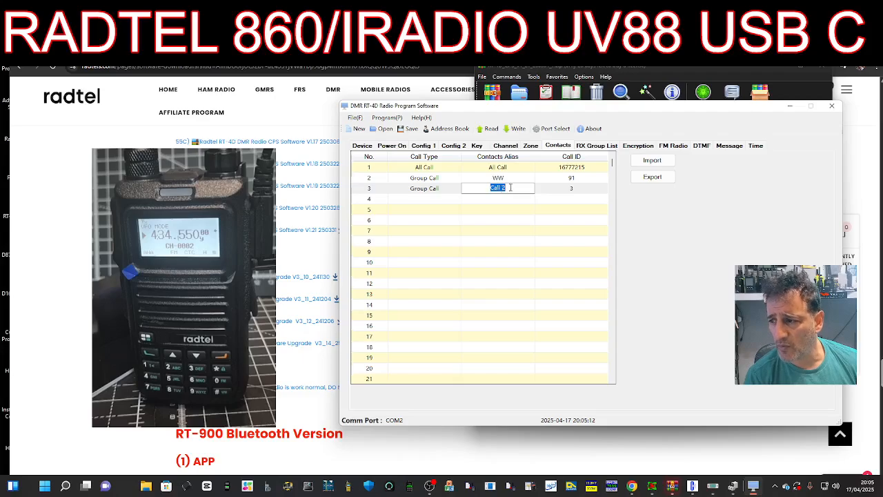
type("LOCAL")
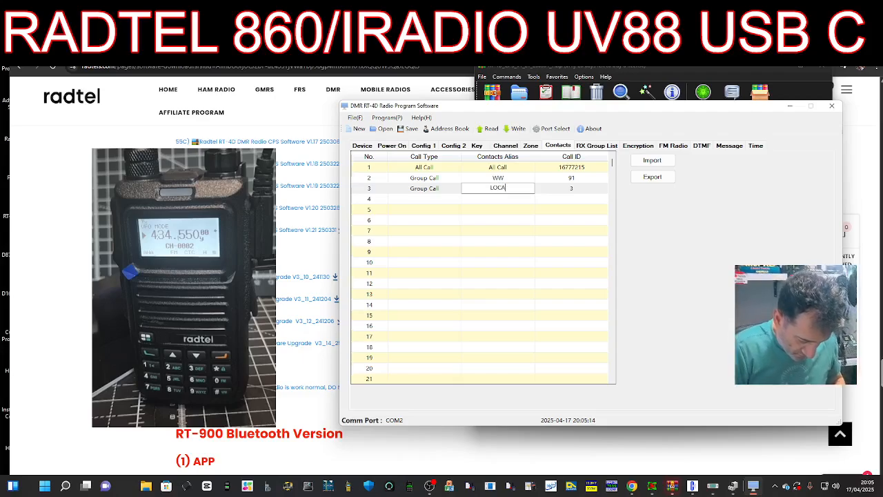
left_click(580, 190)
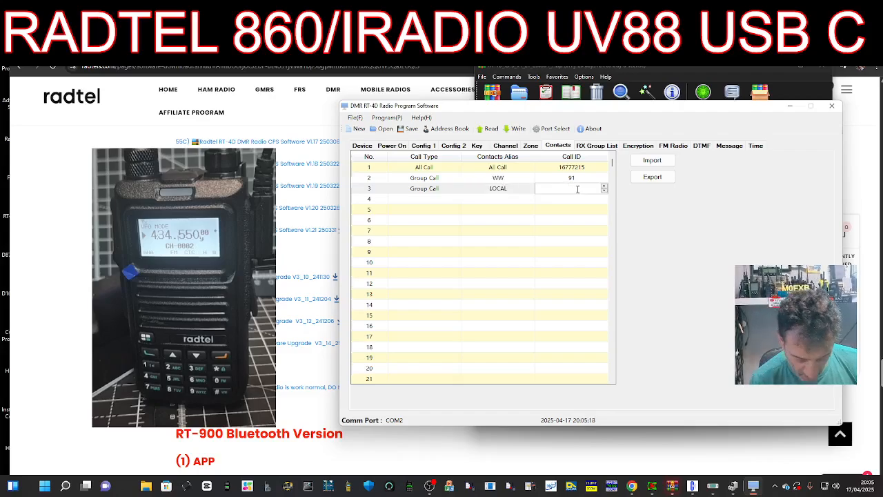
left_click(432, 169)
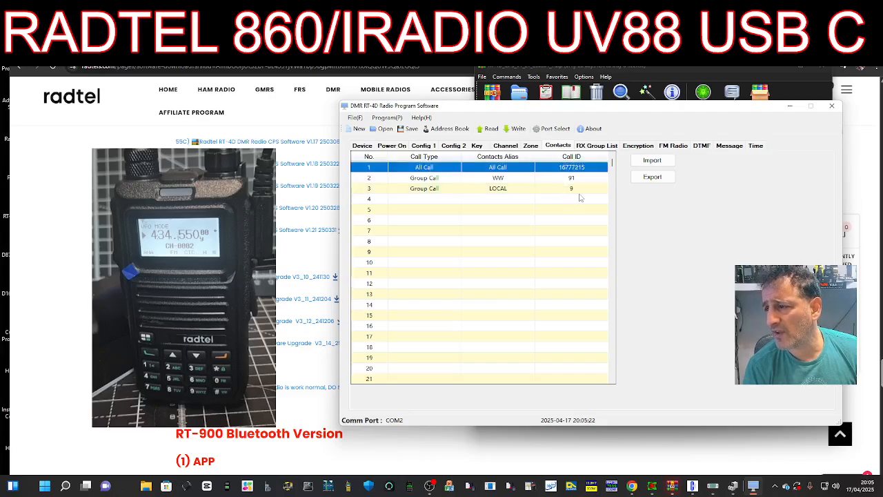
left_click(581, 192)
left_click(455, 199)
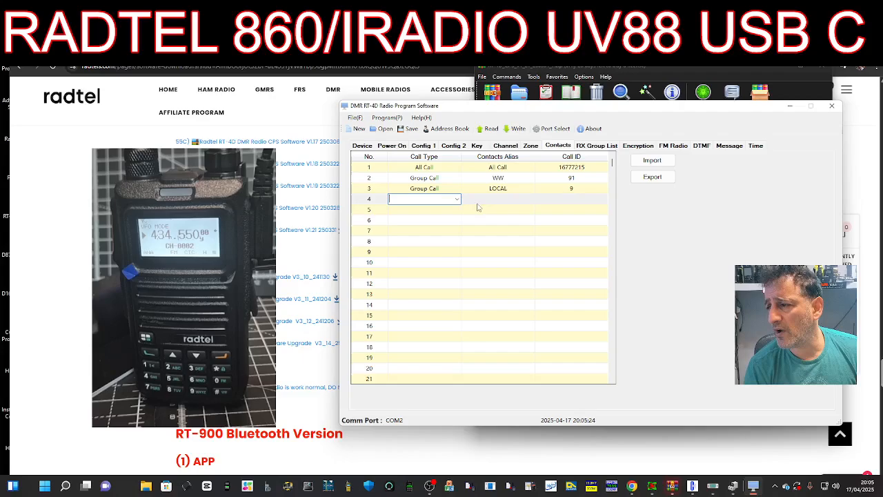
- Back on the Channel tab, rename channel 2 OPENSPOT and assign it the LOCAL contact
left_click(507, 148)
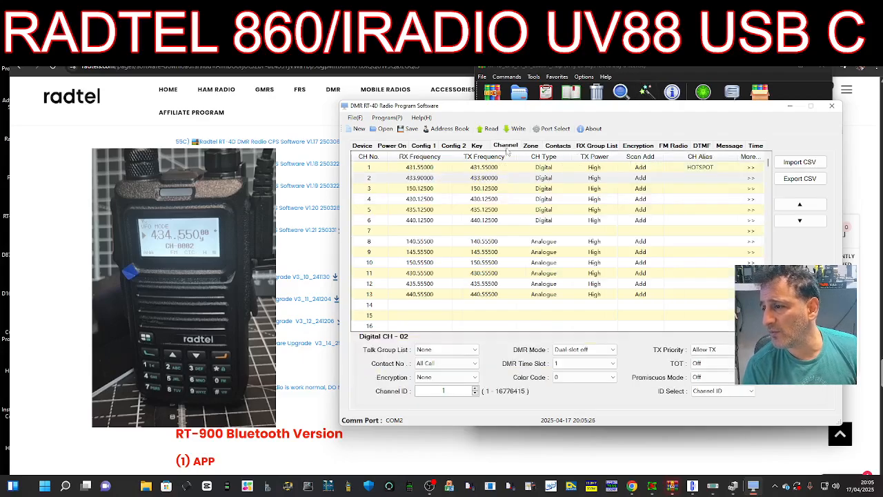
left_click(698, 178)
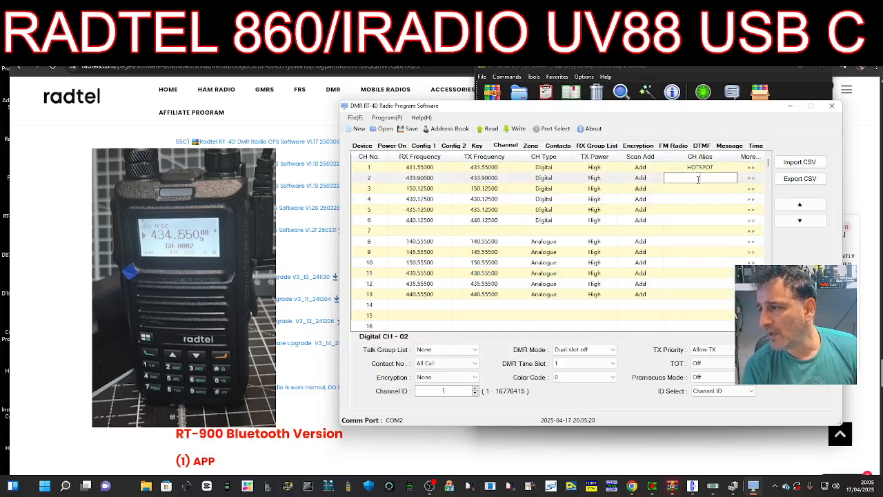
type("OPENSPOT")
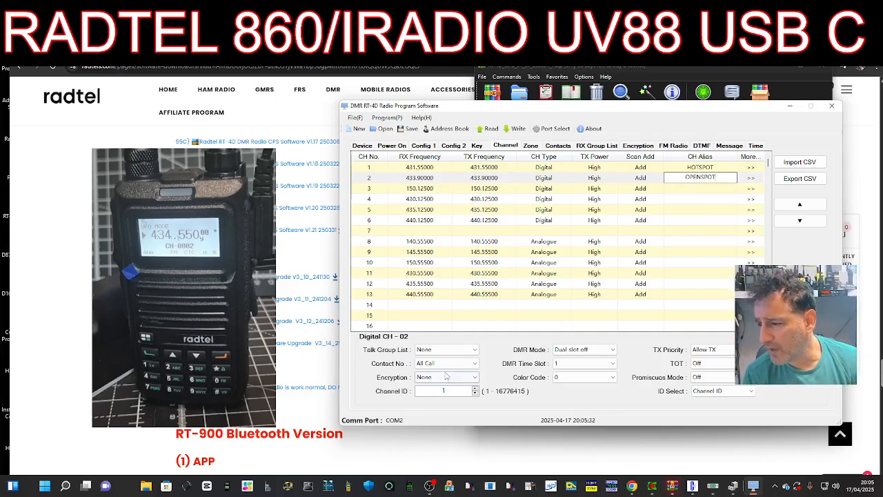
left_click(475, 364)
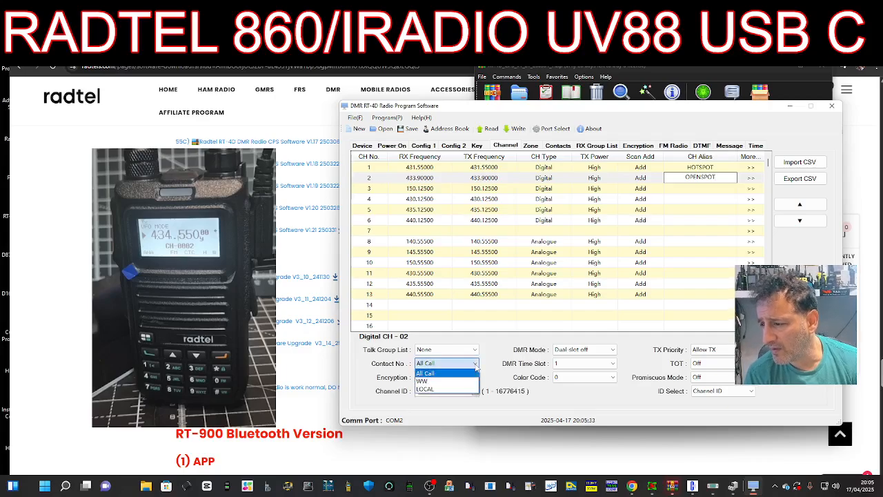
left_click(432, 390)
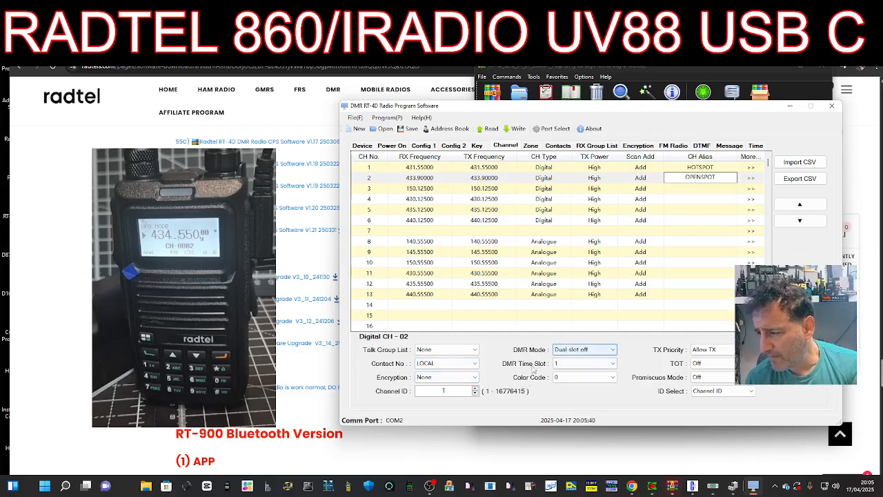
- Give channel 2 colour code 1 and time slot 2, leaving transmit timeout off
left_click(614, 379)
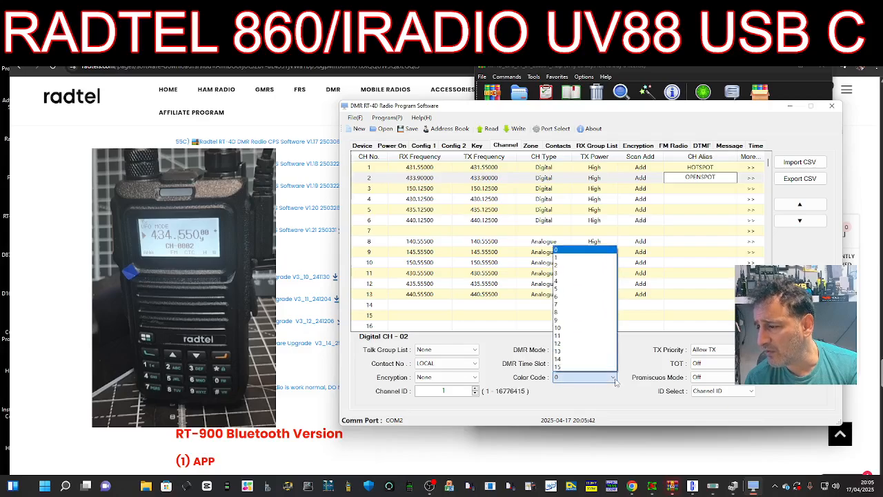
left_click(570, 259)
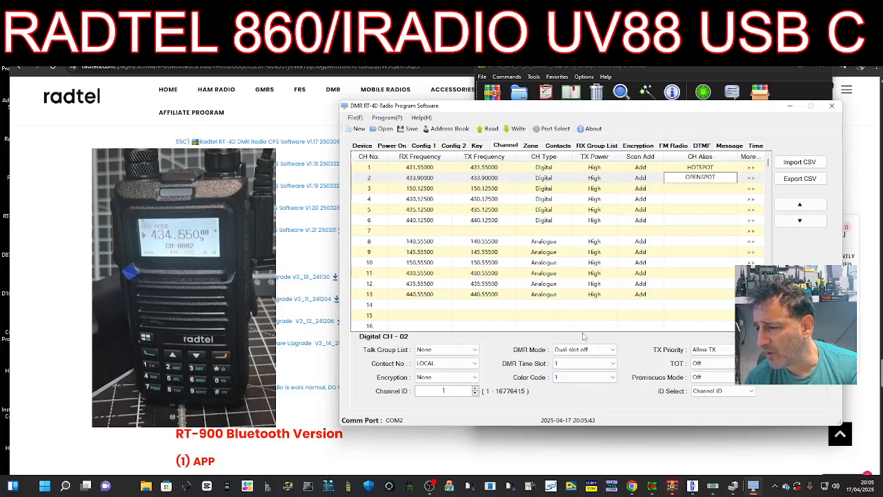
left_click(614, 363)
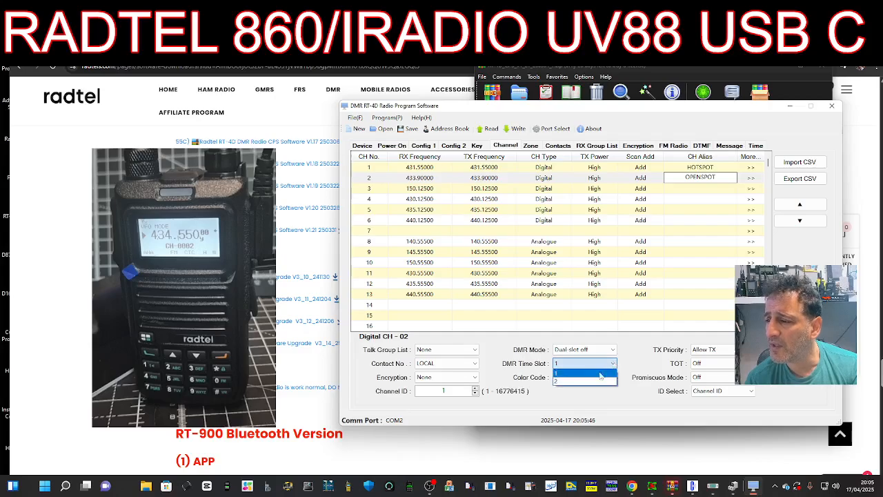
left_click(585, 384)
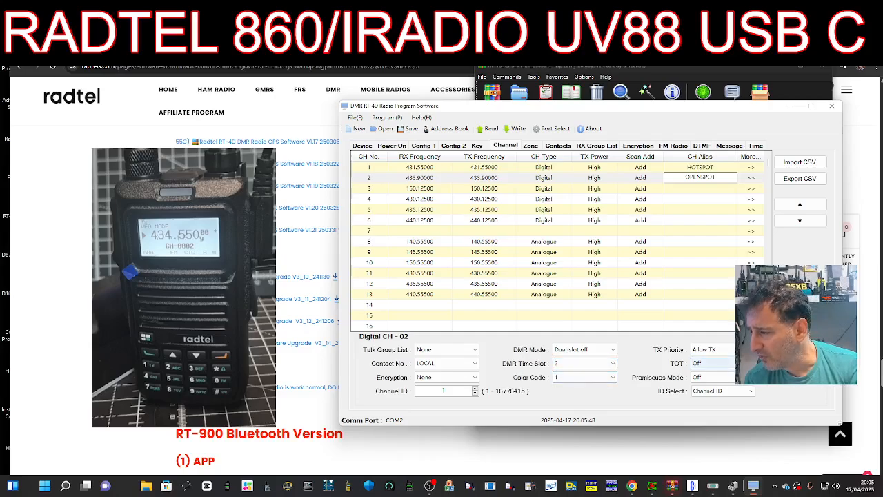
left_click(750, 363)
left_click(751, 364)
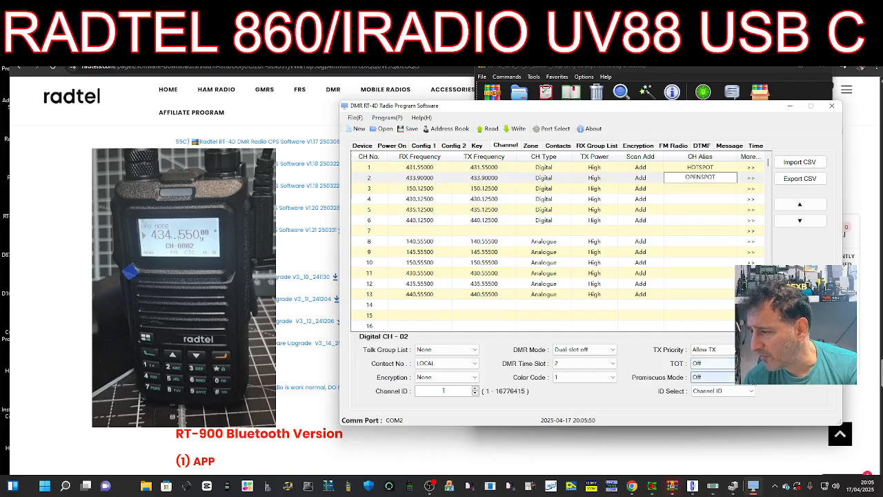
- Set channel 2's ID Select to Radio ID, then glance at Contacts and return to Channel
left_click(724, 351)
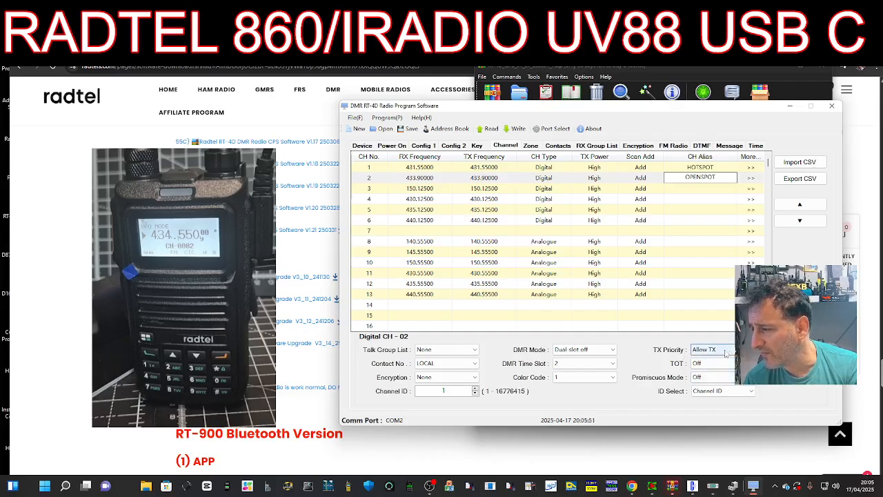
left_click(751, 391)
left_click(751, 392)
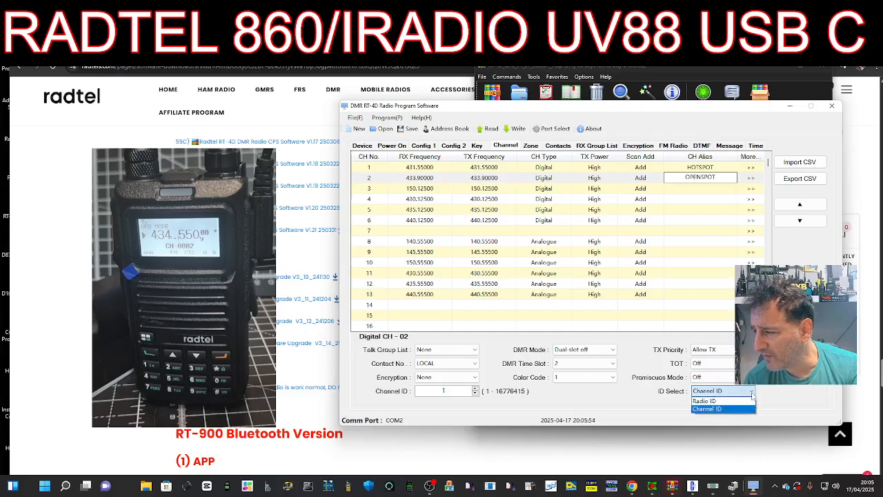
left_click(751, 392)
left_click(751, 392)
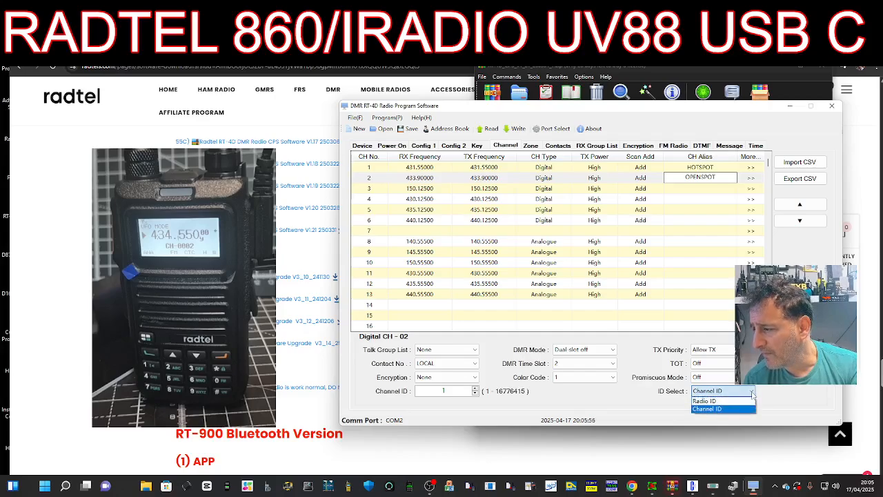
left_click(751, 394)
left_click(751, 393)
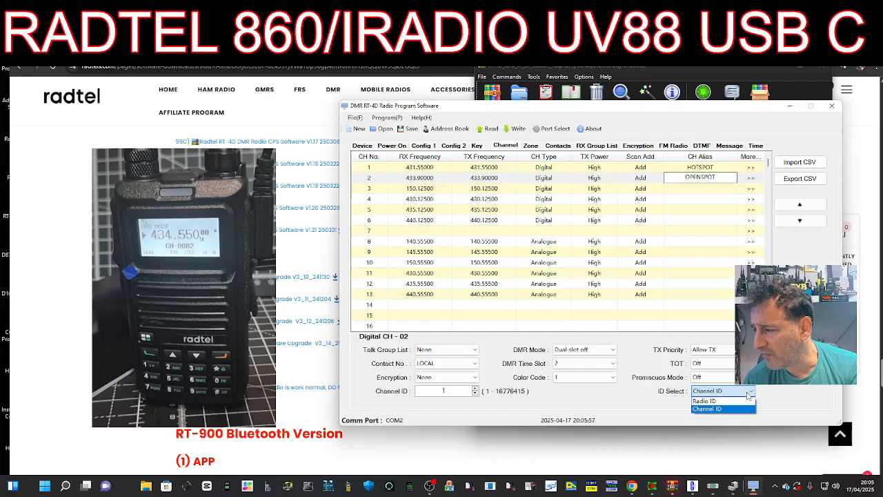
left_click(711, 402)
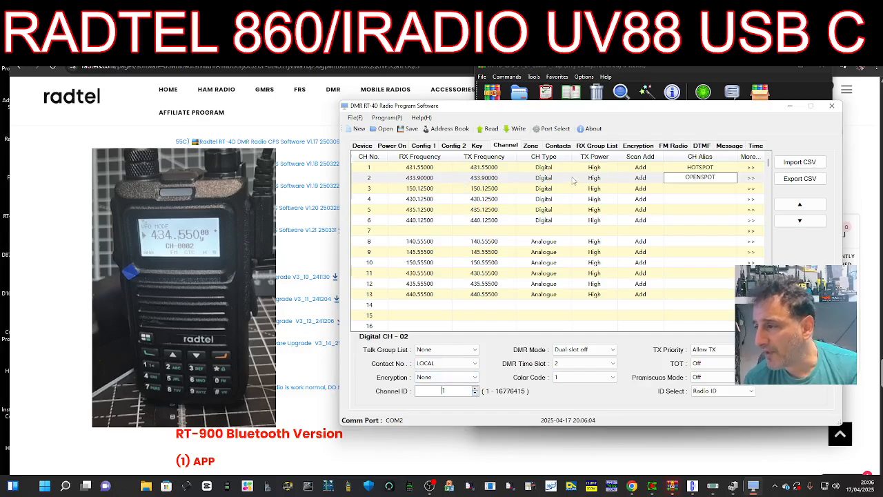
left_click(558, 146)
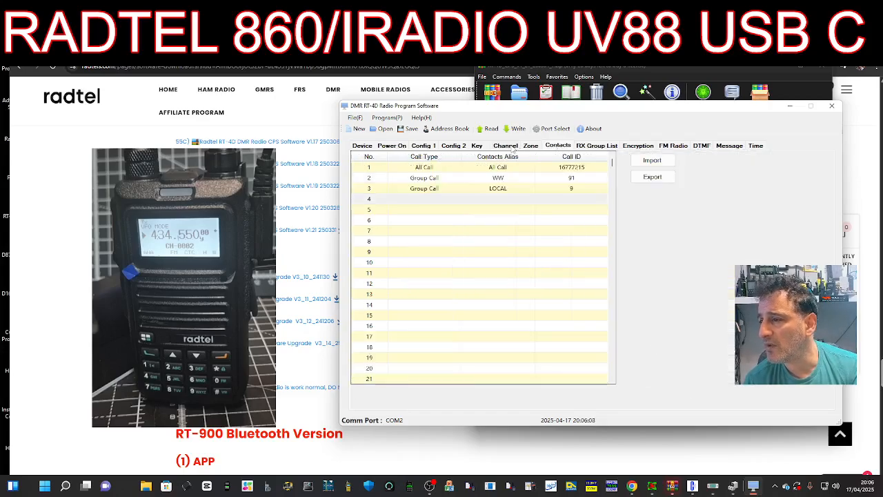
left_click(511, 147)
- Set channel 3 to RX and TX 434.550 and make it an Analogue channel
left_click(420, 188)
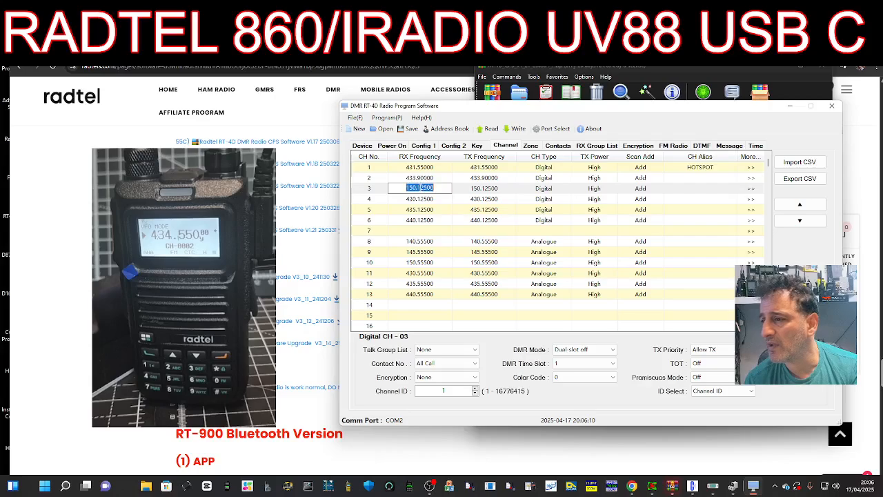
type("4")
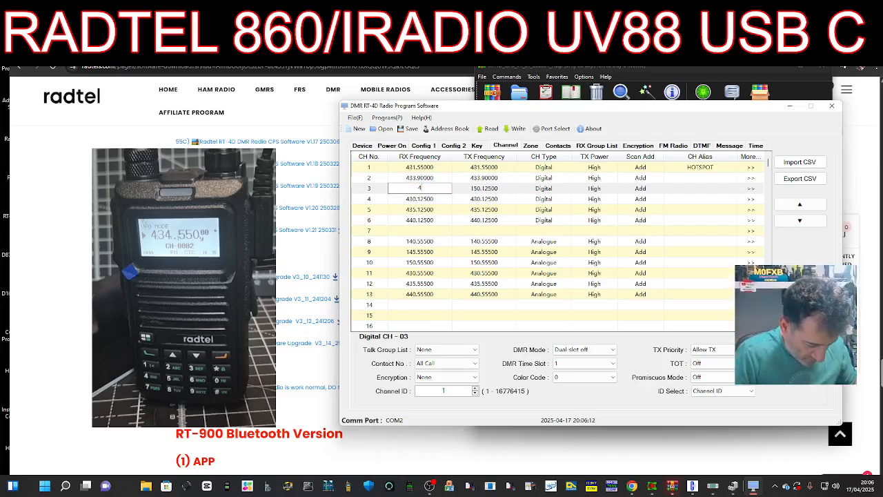
type("34.550")
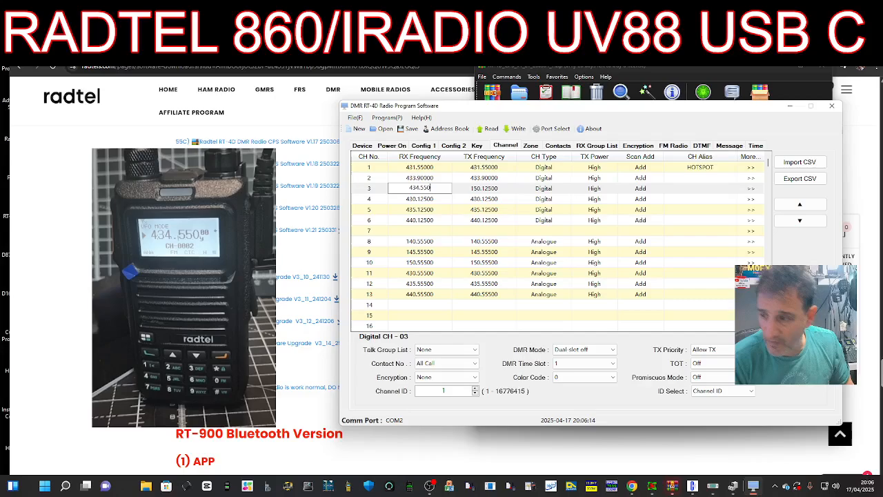
left_click(476, 189)
type("4")
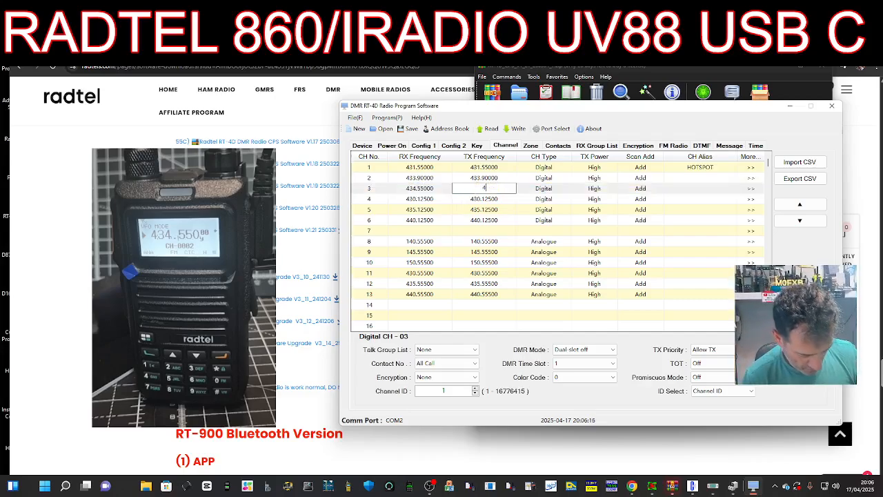
type("34.550")
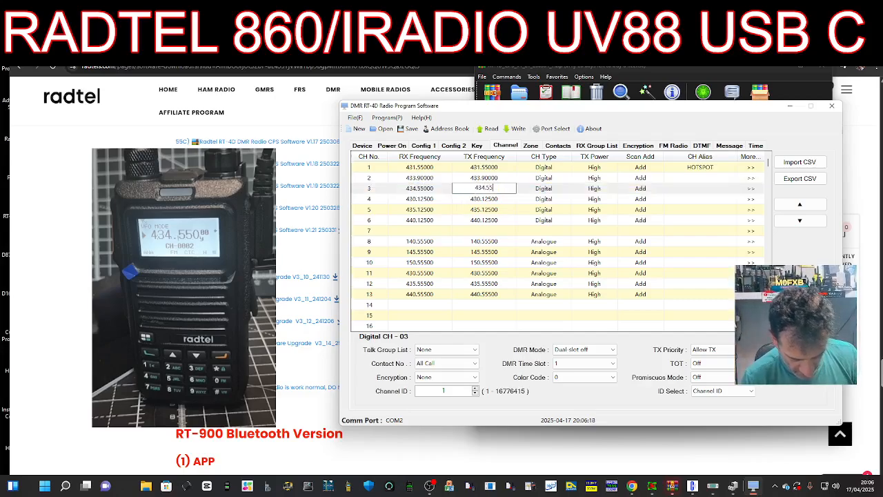
left_click(549, 188)
left_click(548, 188)
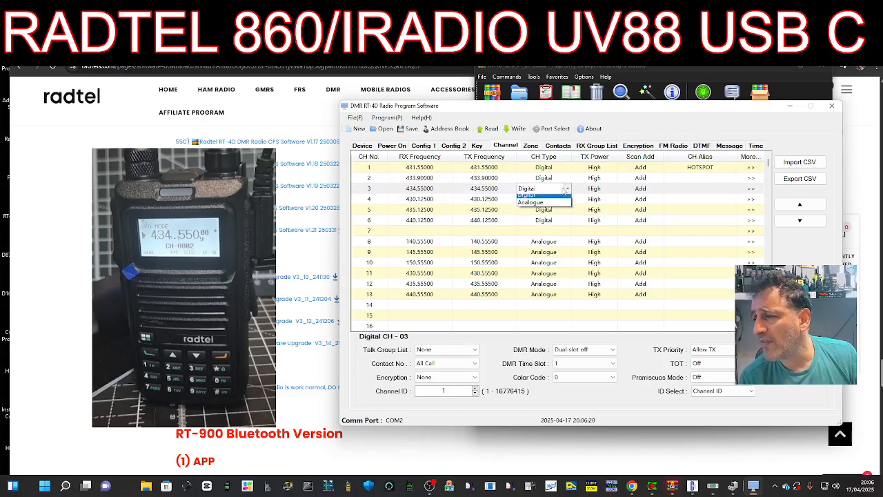
left_click(542, 207)
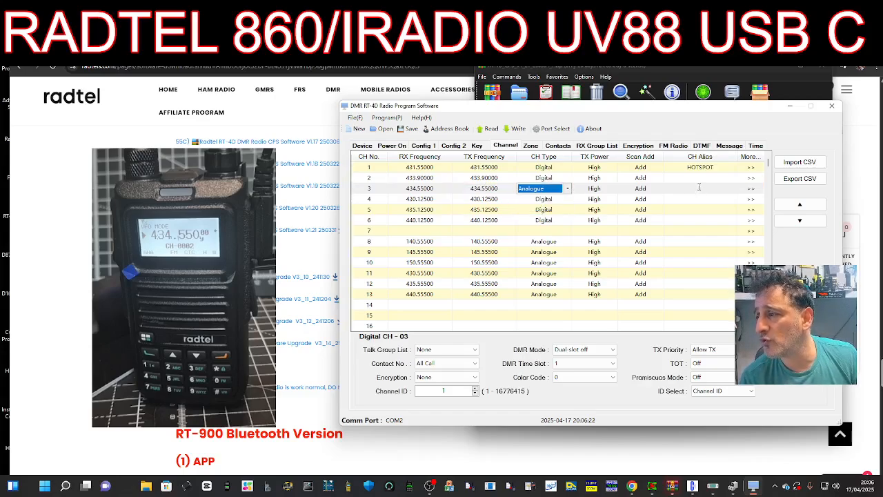
left_click(698, 188)
- Enter the aliases OPENSPOT for channel 2 and HUBNET for channel 3
left_click(700, 178)
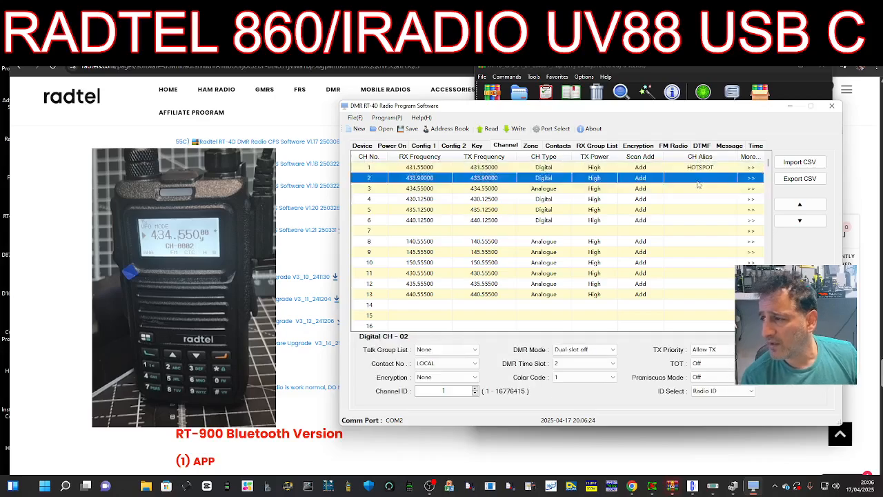
left_click(699, 178)
type("OPENSPOT")
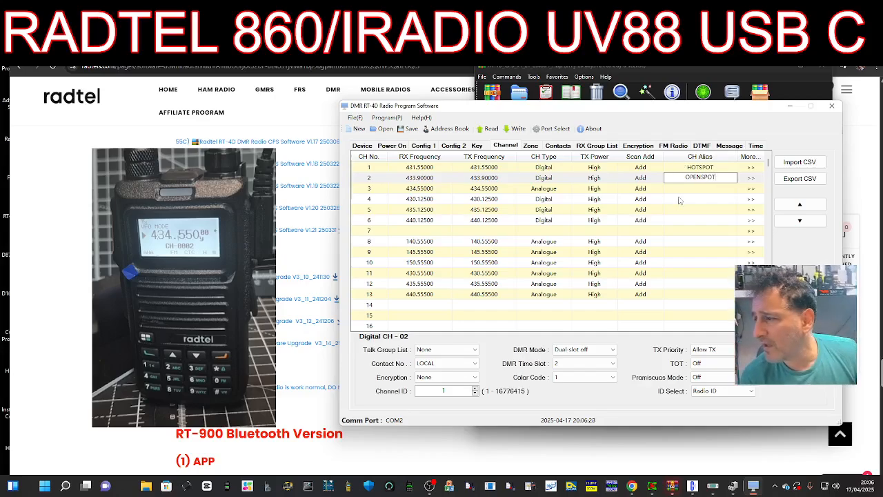
left_click(682, 188)
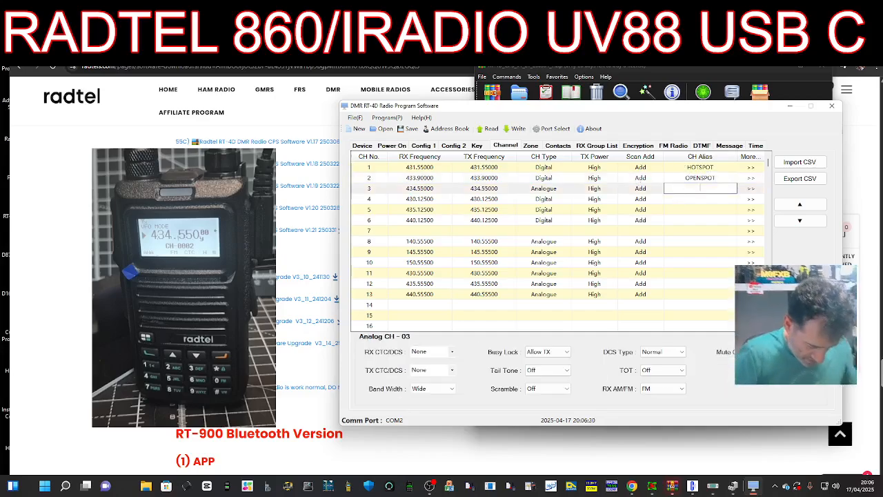
type("HUBNE")
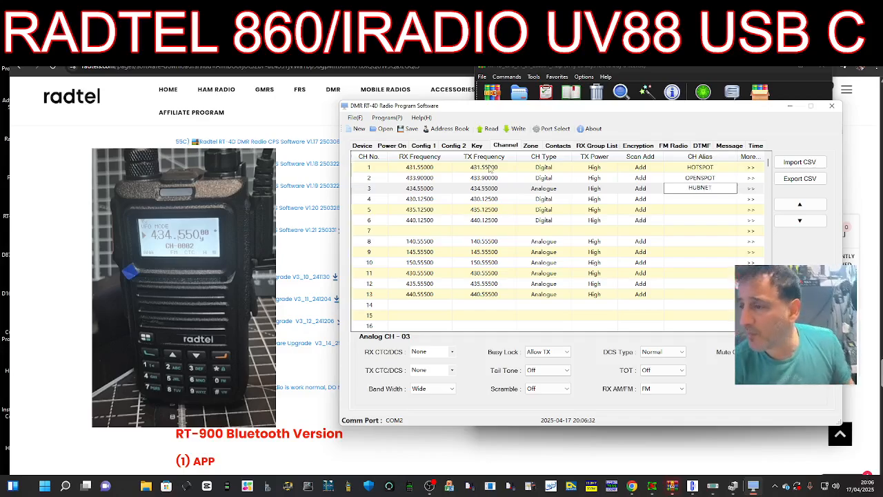
type("T")
left_click(411, 200)
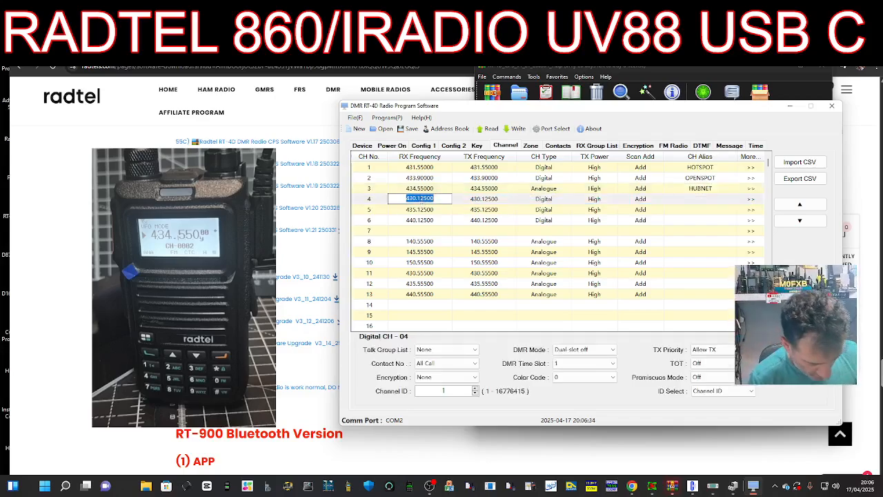
- Give channel 4 RX 430.925 and TX 438.534 and make it Analogue
type("430.9")
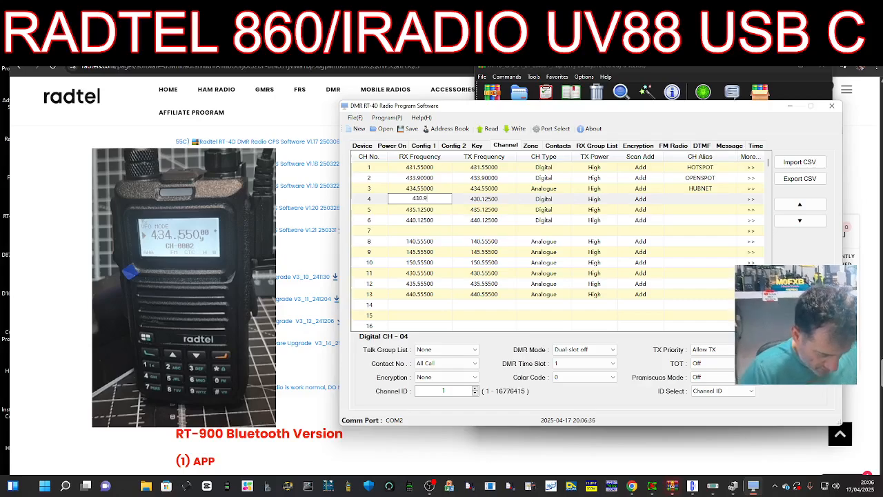
type("25")
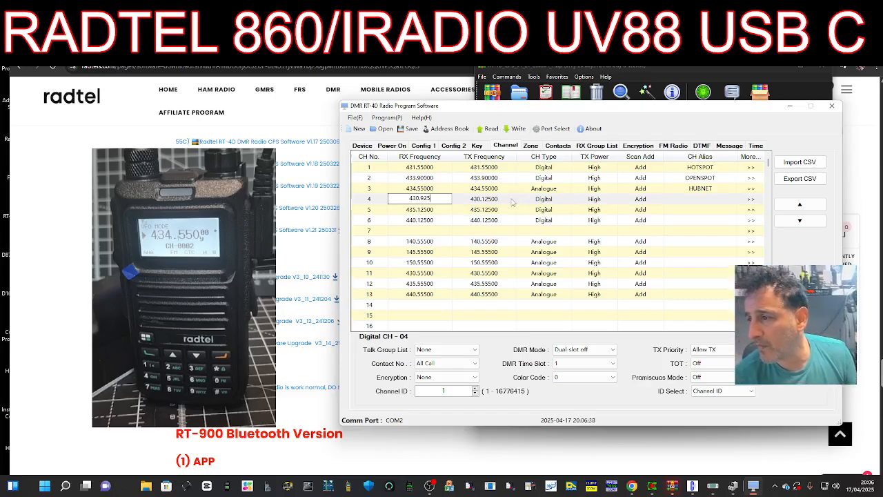
left_click(511, 201)
type("43")
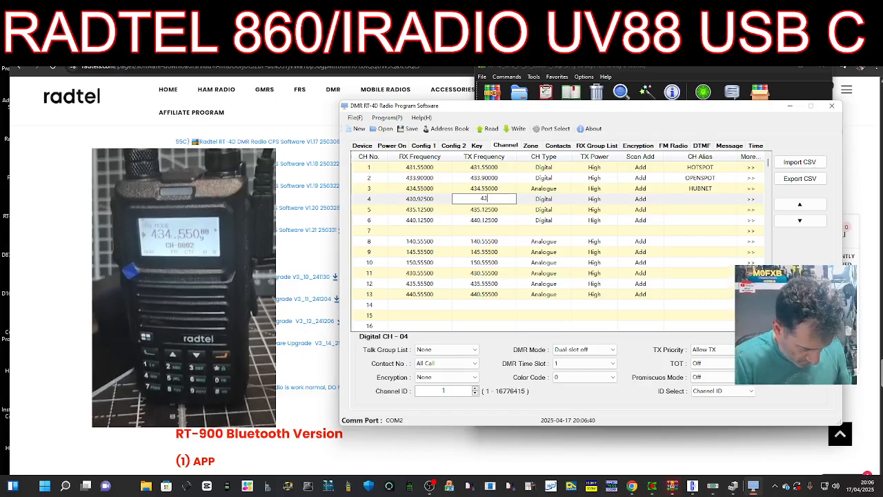
type("8.534")
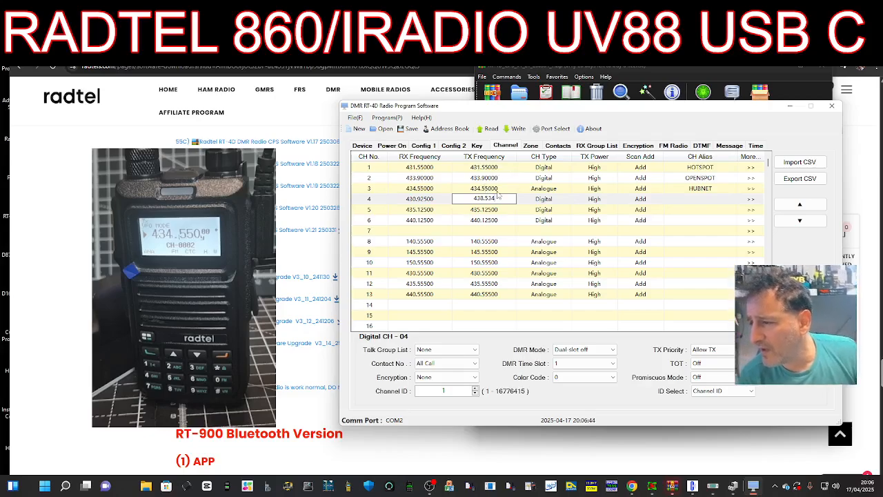
key("Return")
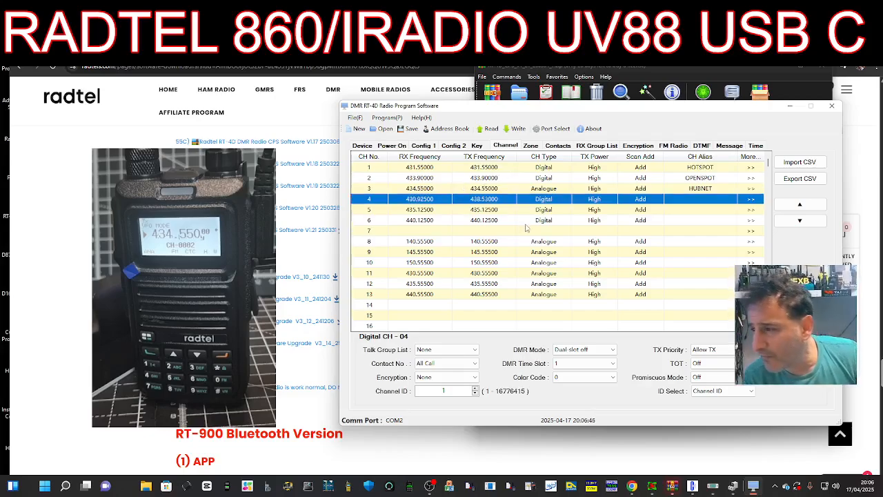
left_click(564, 203)
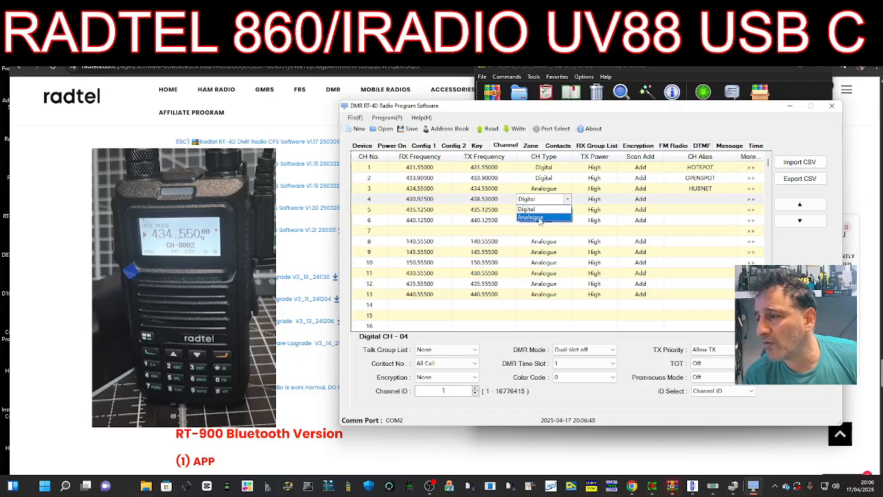
left_click(542, 218)
- Enter GB3 as channel 4's alias and set its transmit tone to 77.0
left_click(663, 201)
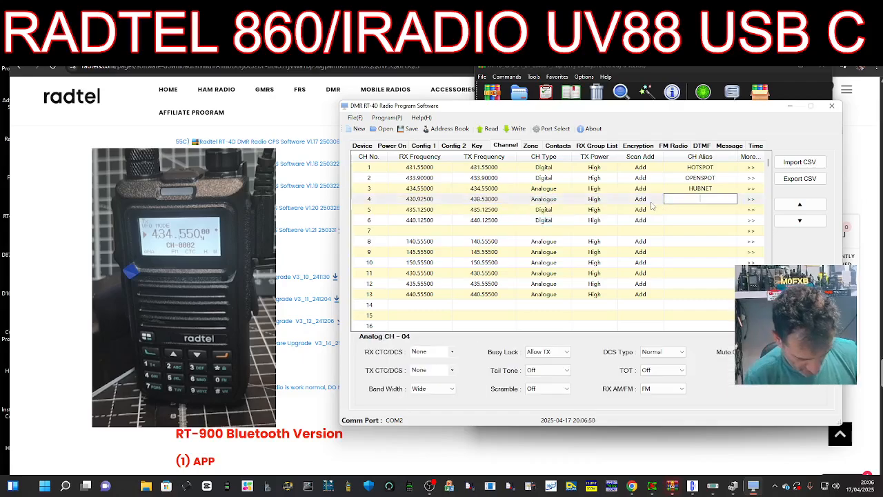
type("GB3FI")
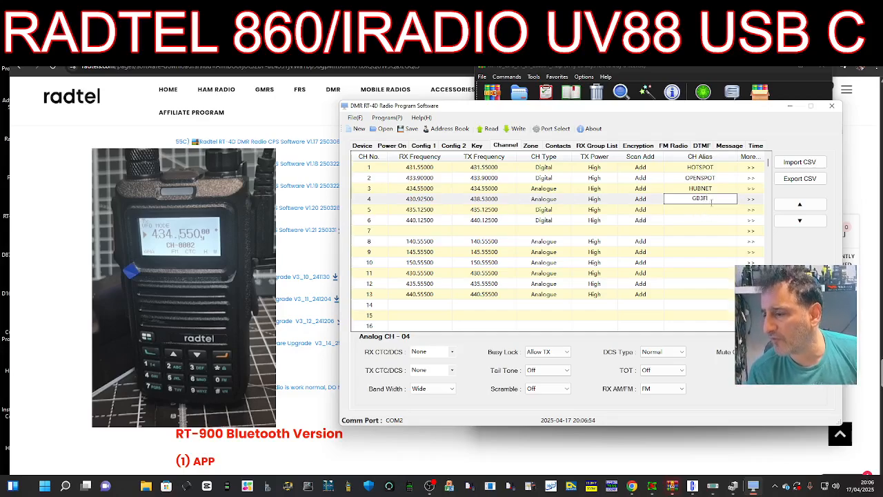
left_click(432, 370)
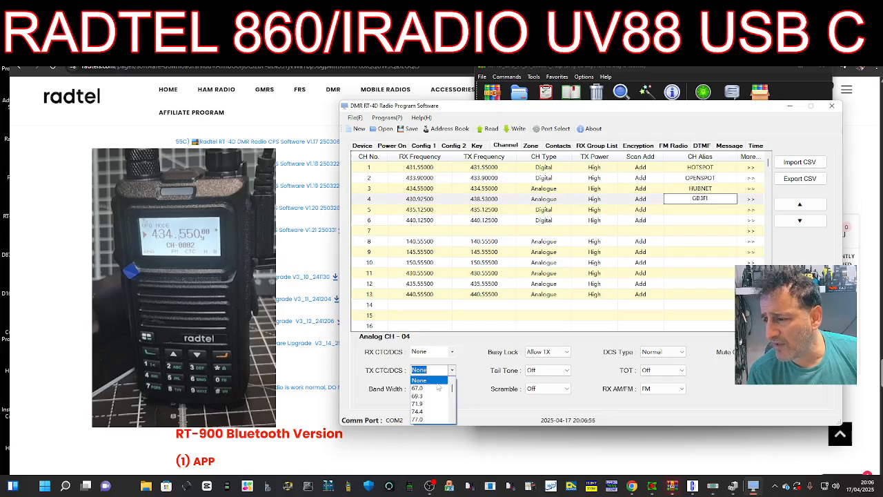
left_click(434, 420)
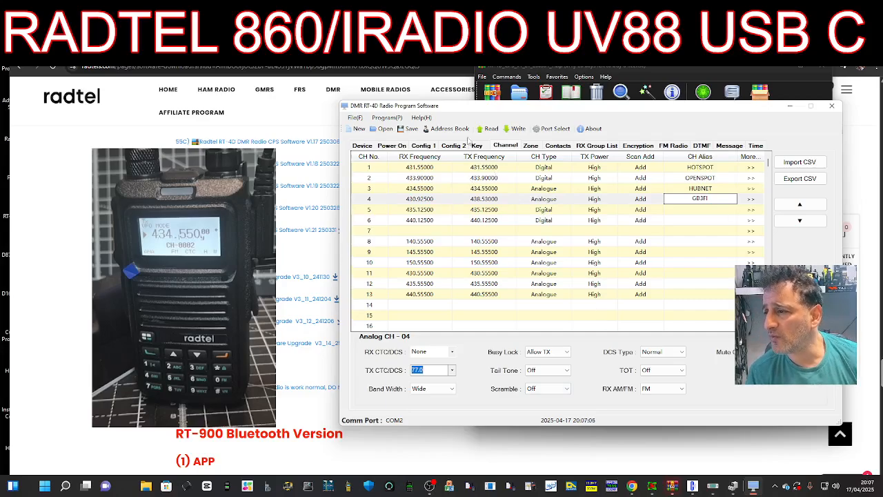
- Write the codeplug to the radio through the Write Information dialog, then view the Zone tab
left_click(514, 129)
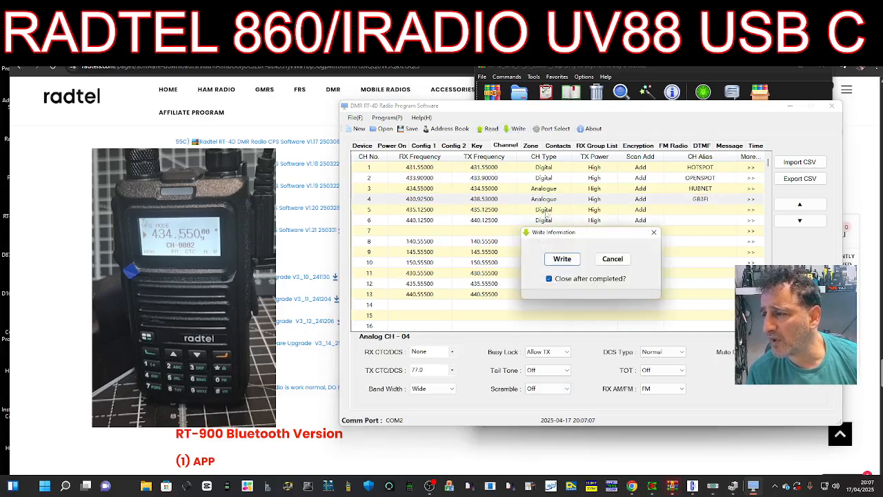
left_click(564, 260)
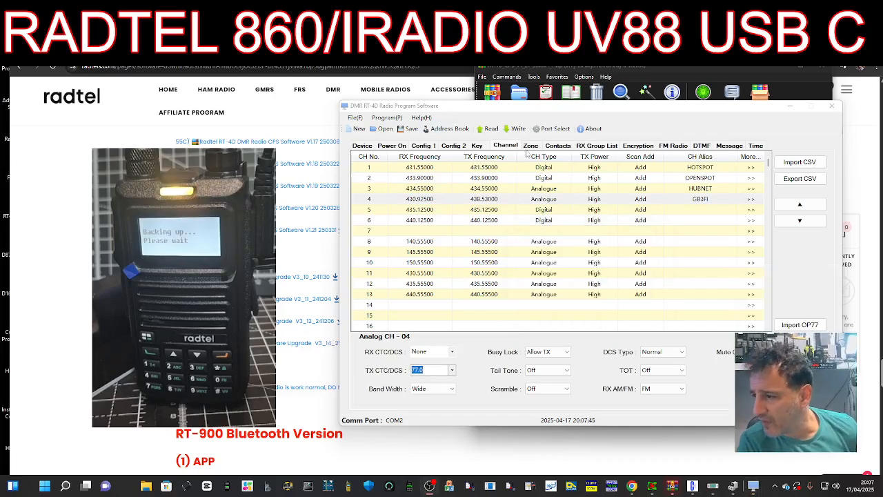
left_click(533, 147)
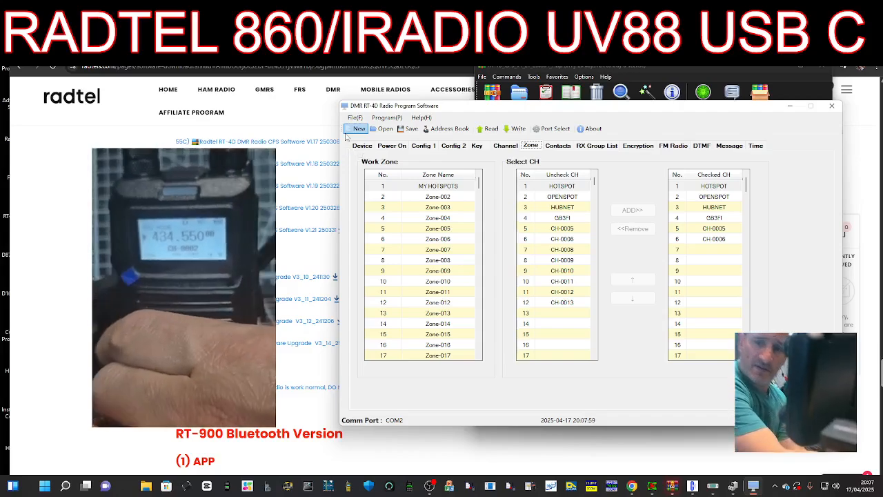
- Open the Device tab to view Range, Range Limit and Radio Name and ID settings
left_click(73, 184)
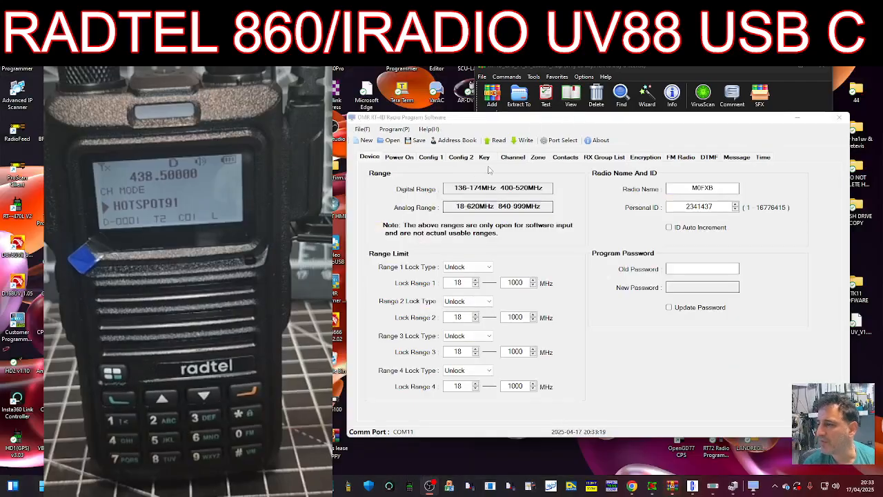
- Inspect channel 1's Talk Group List and DMR Mode, keeping Dual-slot off, then view Zones
left_click(512, 157)
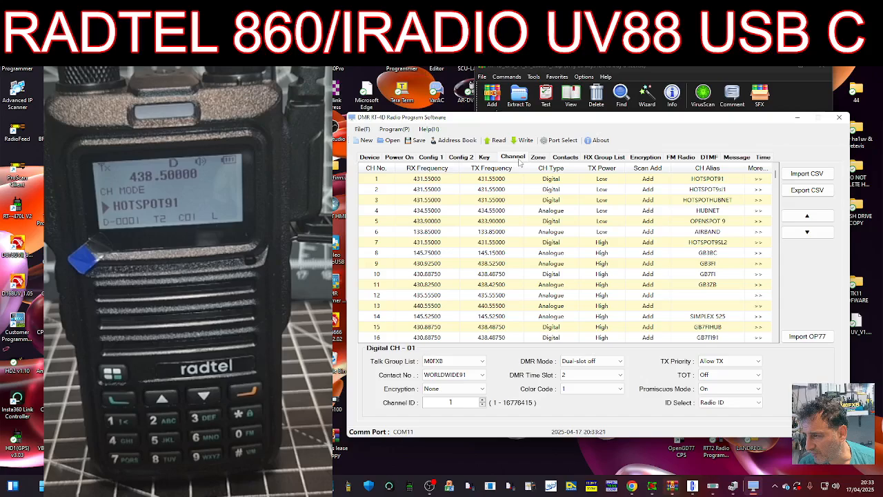
left_click(432, 179)
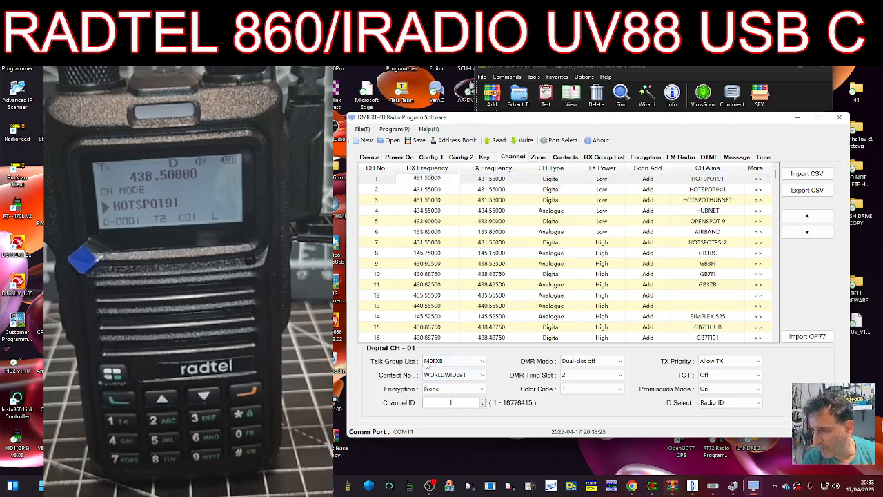
left_click(484, 362)
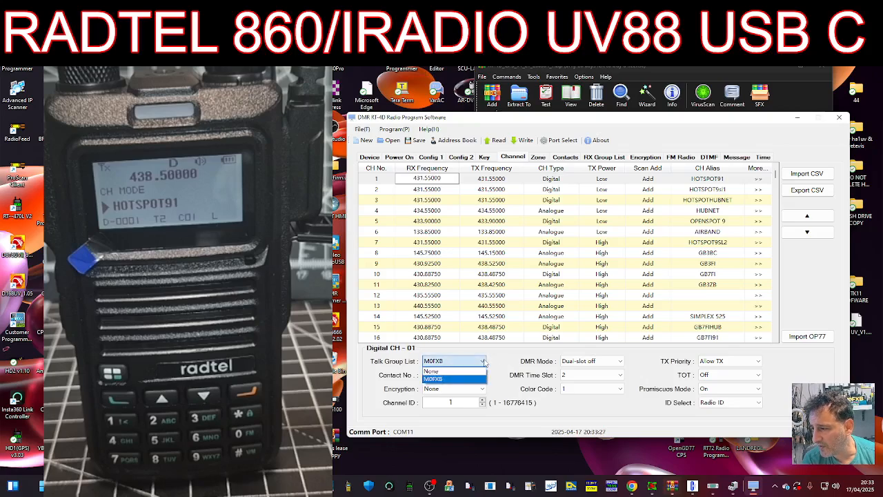
left_click(483, 362)
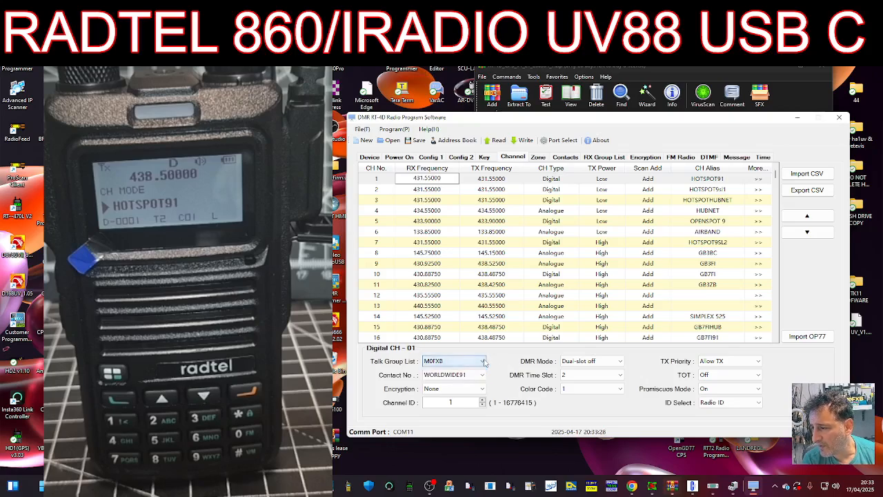
left_click(621, 363)
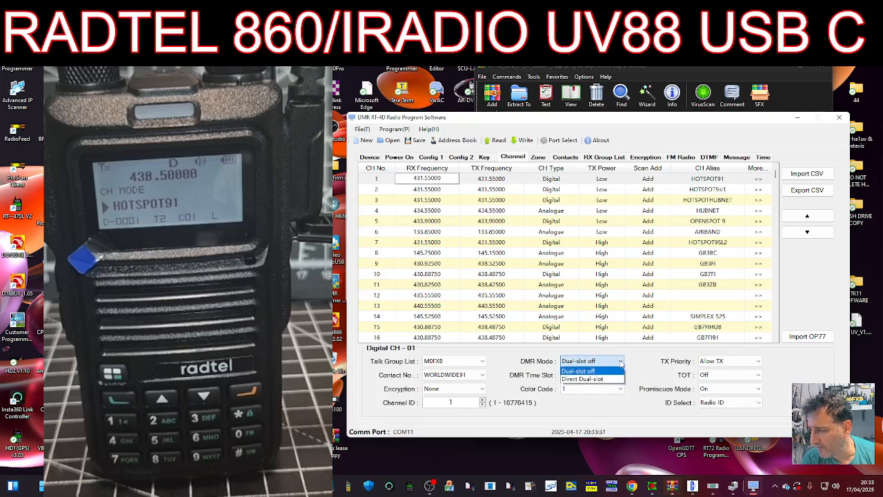
left_click(621, 364)
left_click(622, 363)
left_click(622, 364)
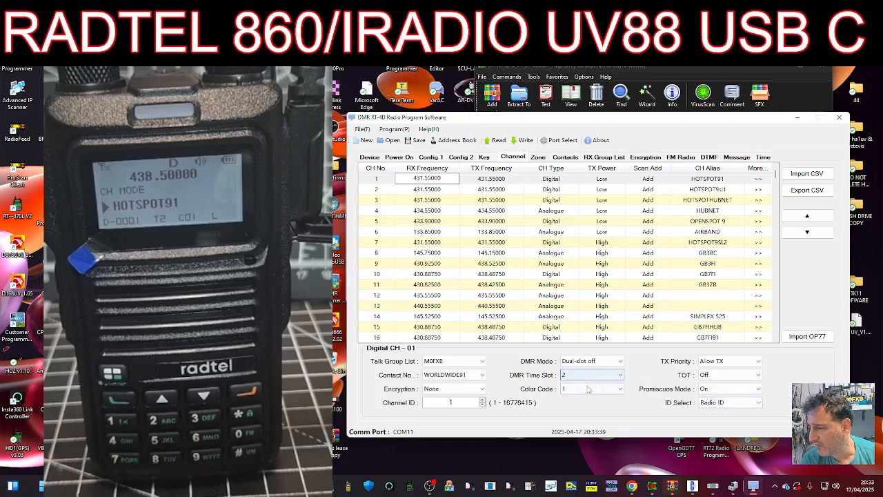
left_click(538, 157)
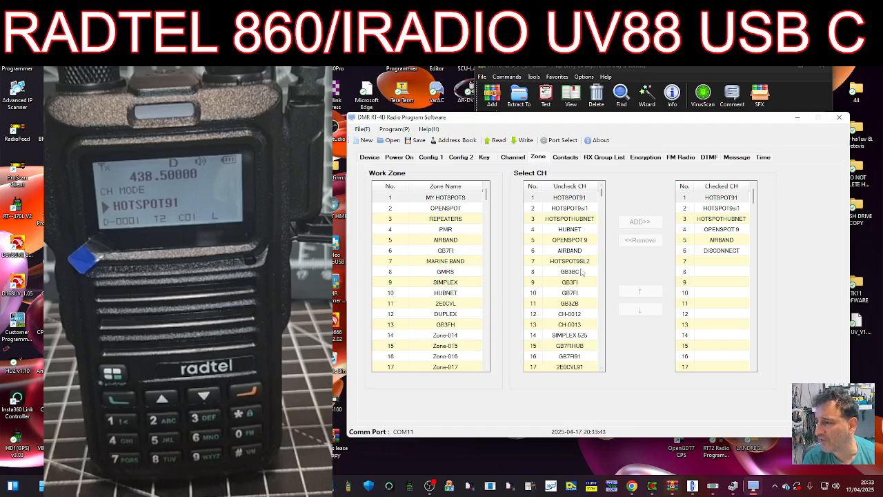
- Browse the Config 1, Power On and Device tabs, then bring up File Explorer's Downloads folder
left_click(429, 158)
left_click(399, 158)
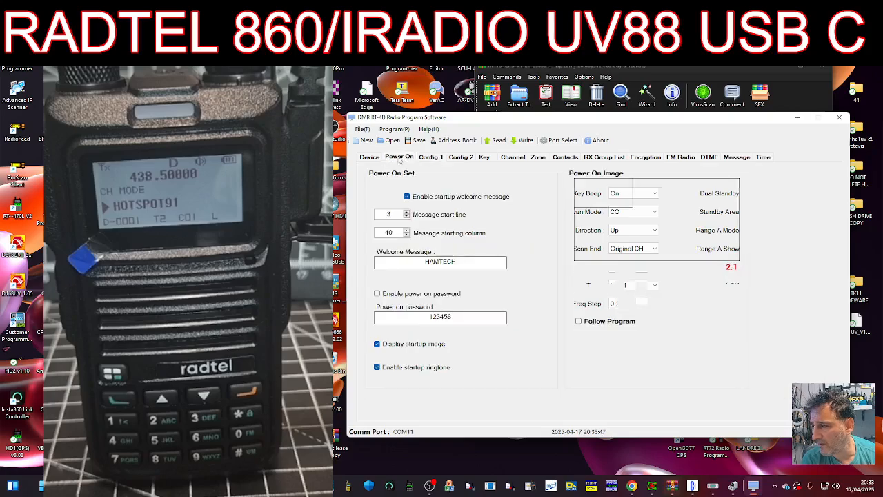
left_click(372, 159)
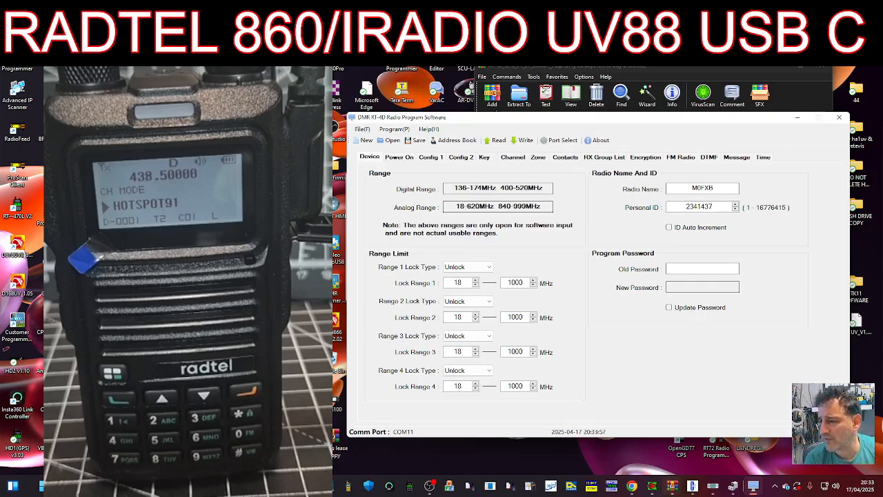
left_click(269, 486)
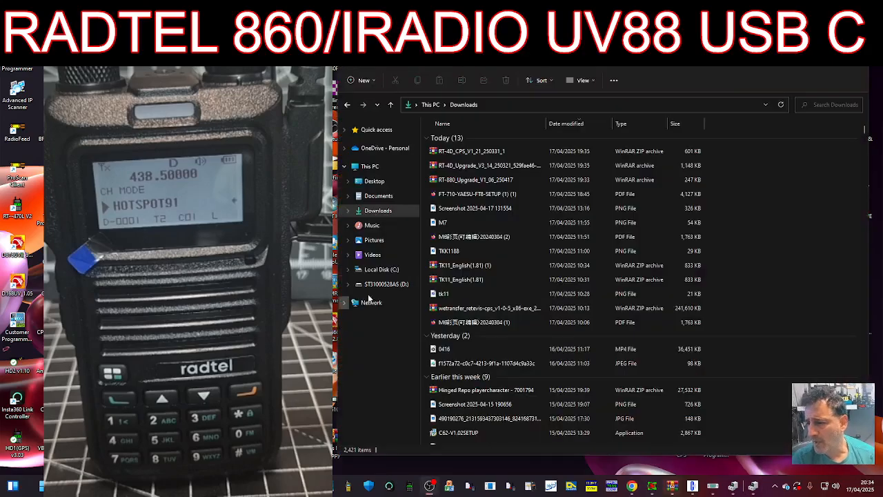
- Open the RT-4D_Upgrade archive to Upgrade FW and launch RT-4D Upgrade V3_14_250321.exe past SmartScreen
left_click(482, 166)
double_click(481, 166)
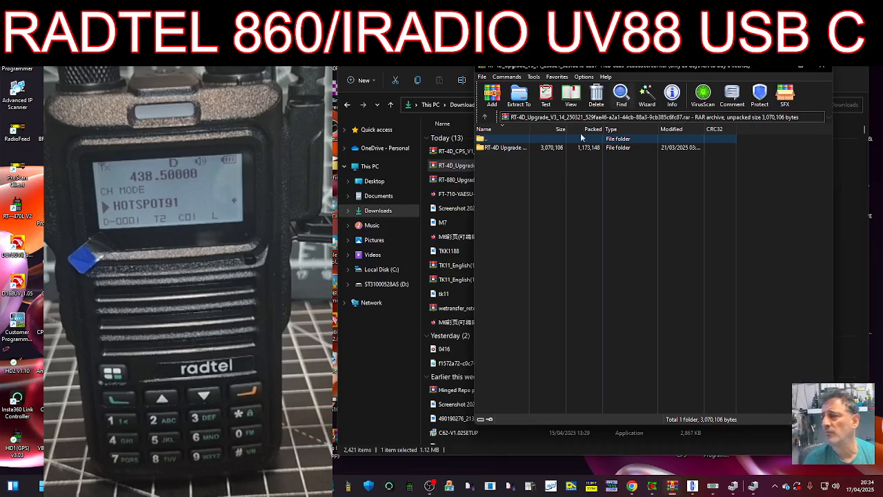
left_click(516, 149)
double_click(516, 149)
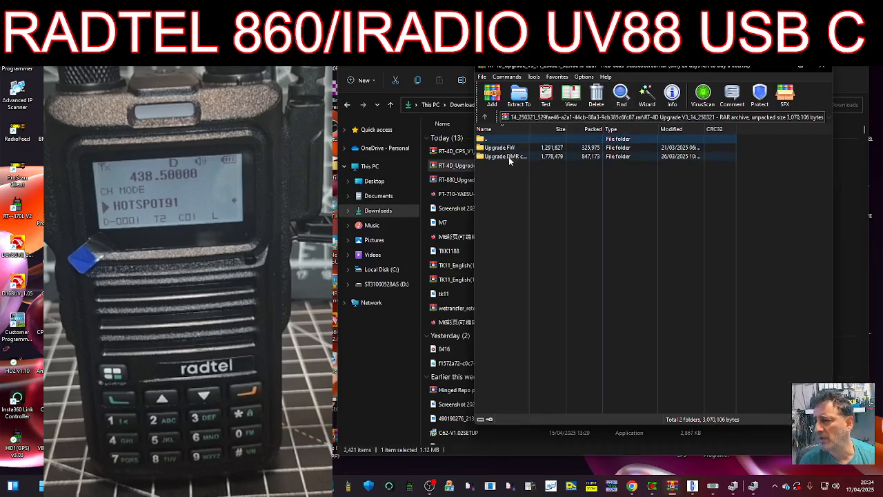
left_click(503, 147)
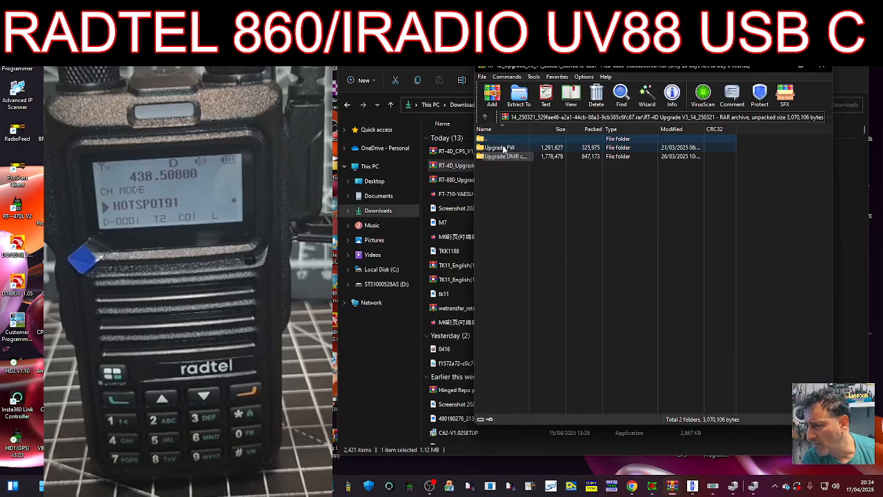
double_click(503, 149)
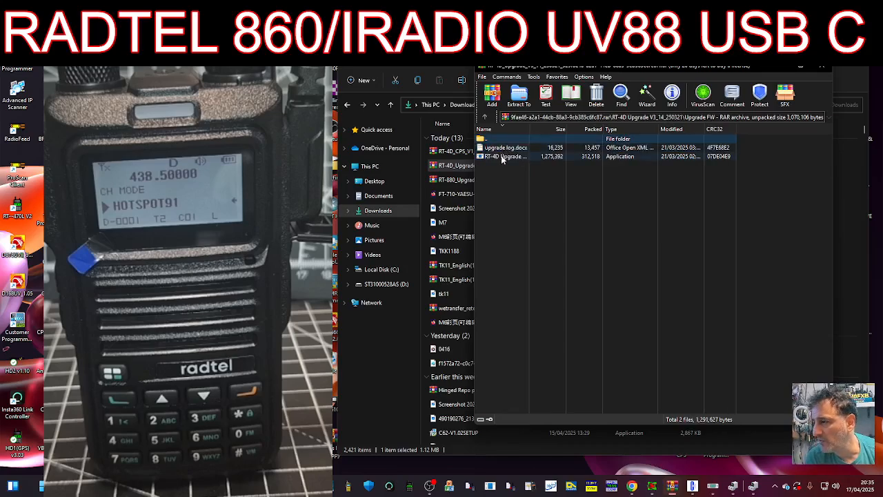
left_click(501, 157)
double_click(501, 158)
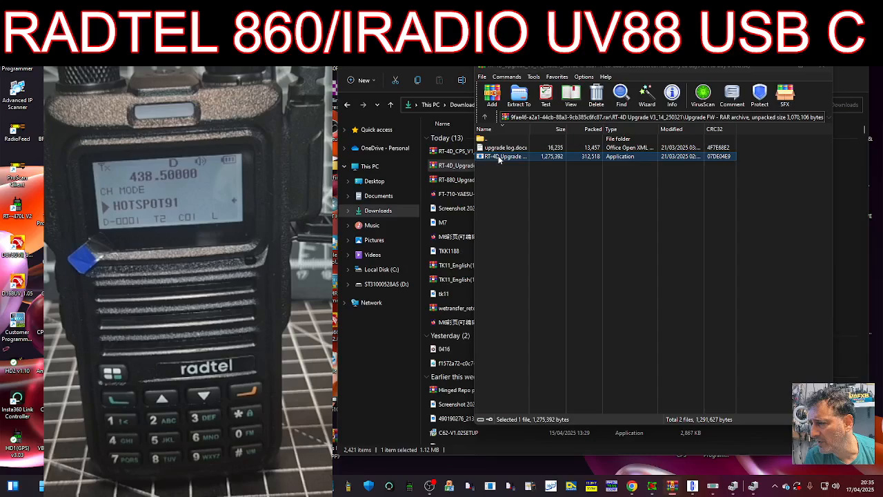
left_click(349, 176)
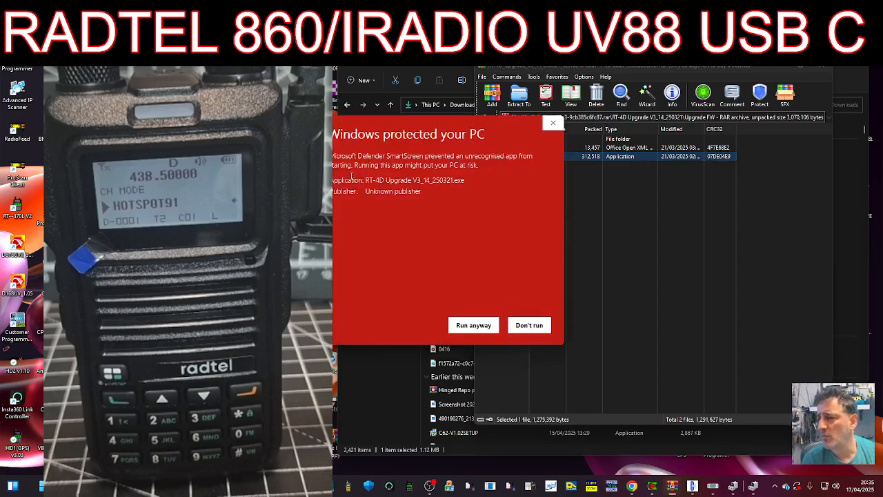
- Let the RT-4D Upgrade Tool run past the security warning, then flash the firmware over COM11 and close it once Completed
left_click_drag(445, 125, 541, 123)
left_click(570, 331)
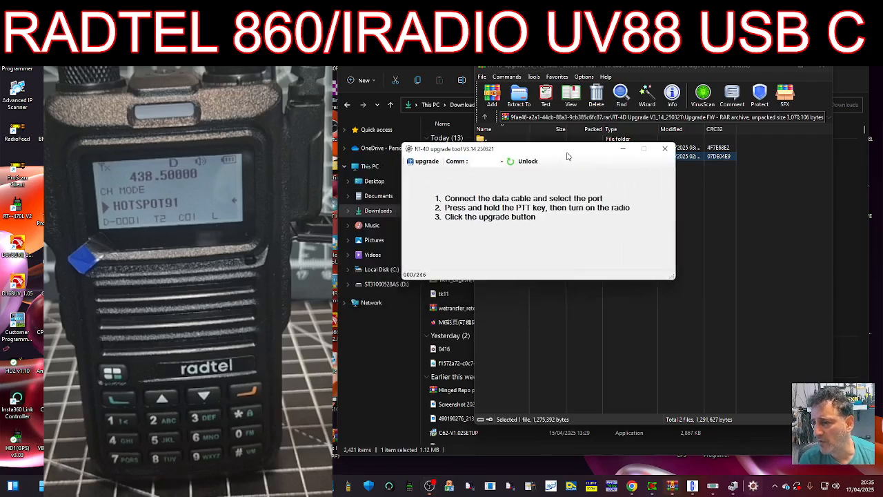
left_click(489, 162)
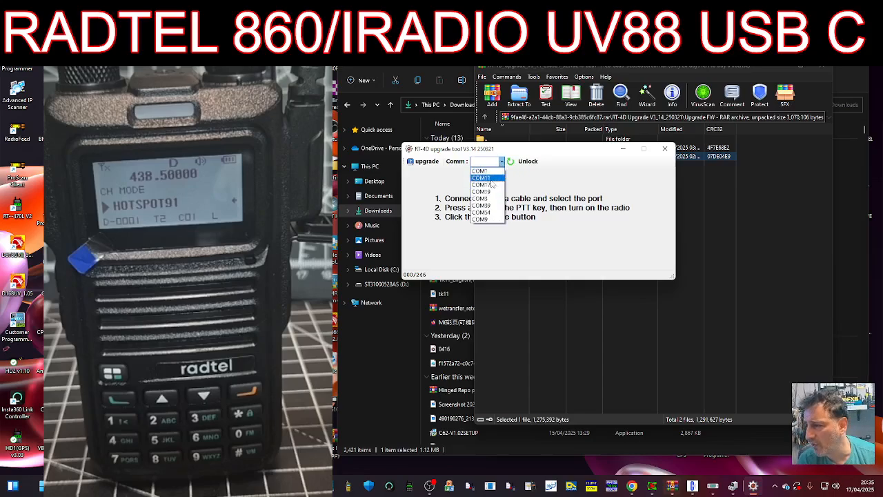
left_click(490, 179)
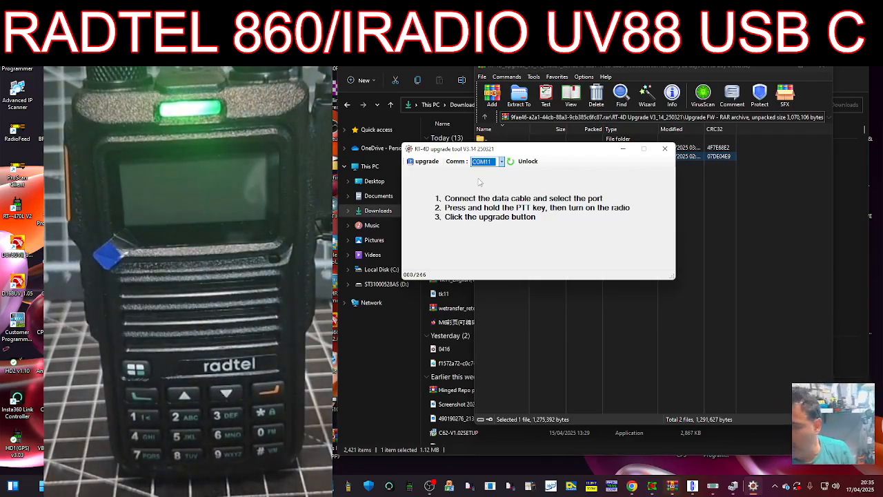
left_click(426, 164)
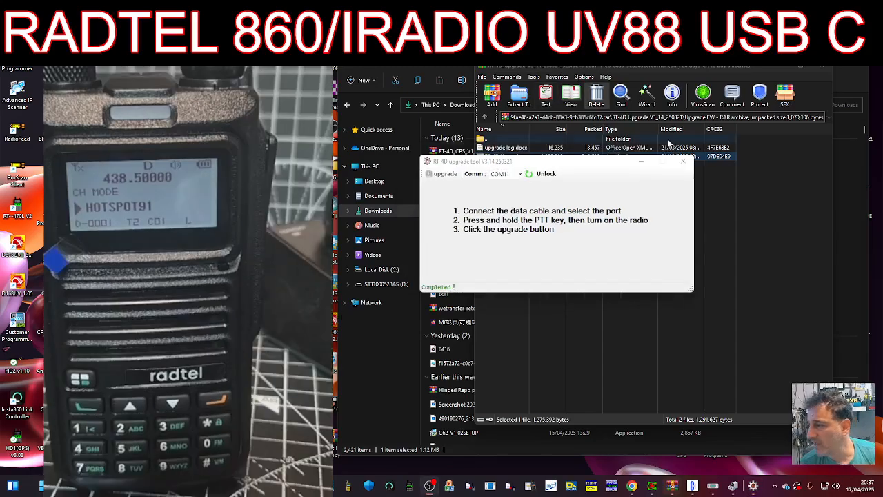
left_click(642, 162)
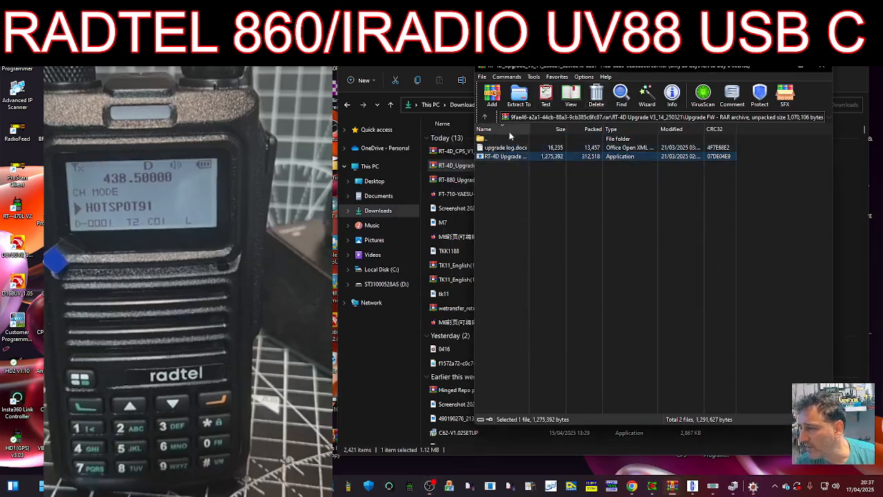
- Open upgrade log.docx in WordPad and widen the window to read the 2025.03.21 update notes
double_click(511, 147)
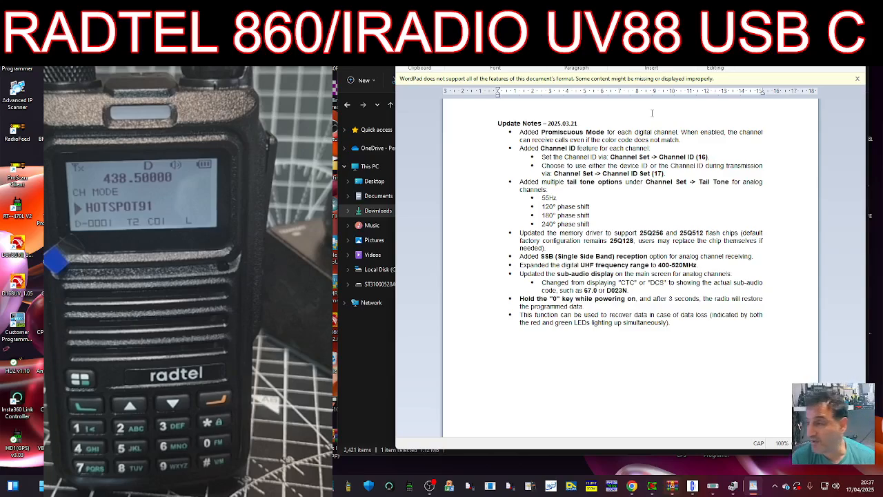
left_click_drag(396, 122, 348, 123)
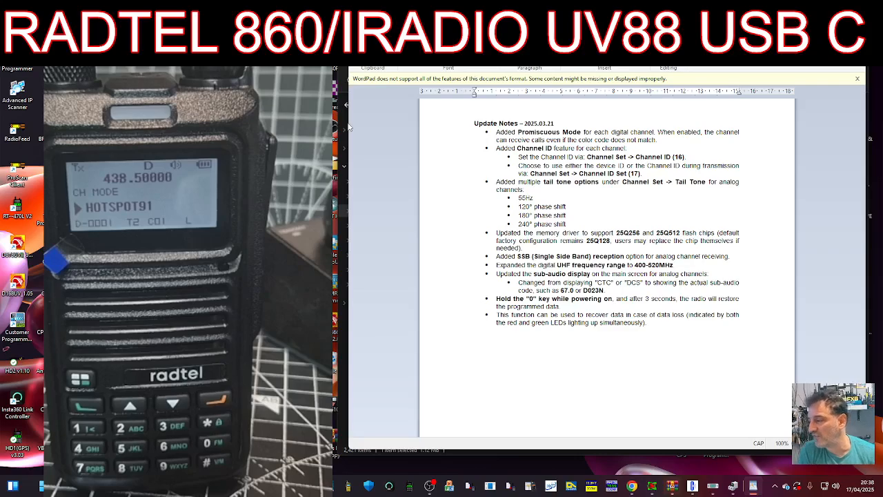